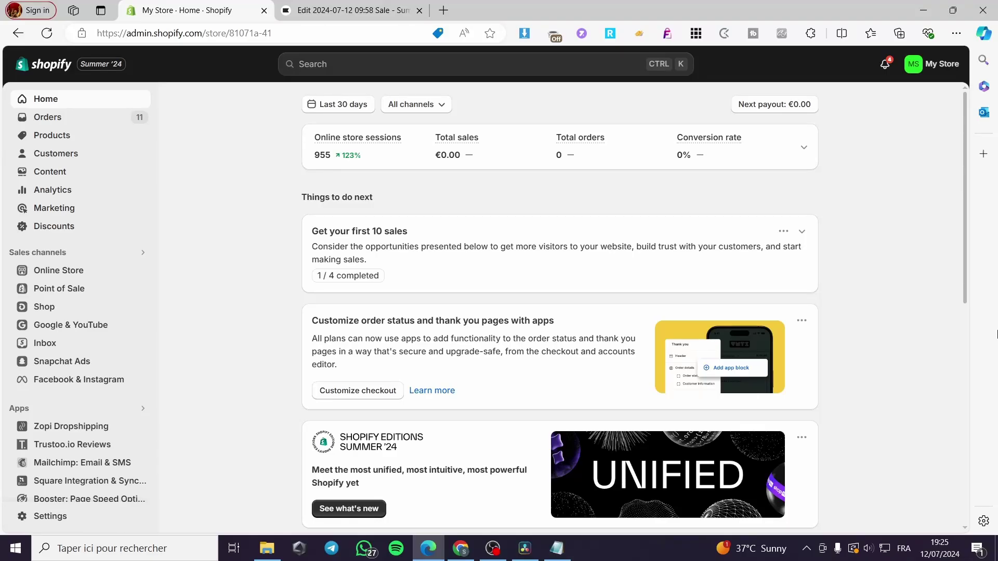
Step: Close the extra sale-editing browser tab and show the store's Products list
click(420, 10)
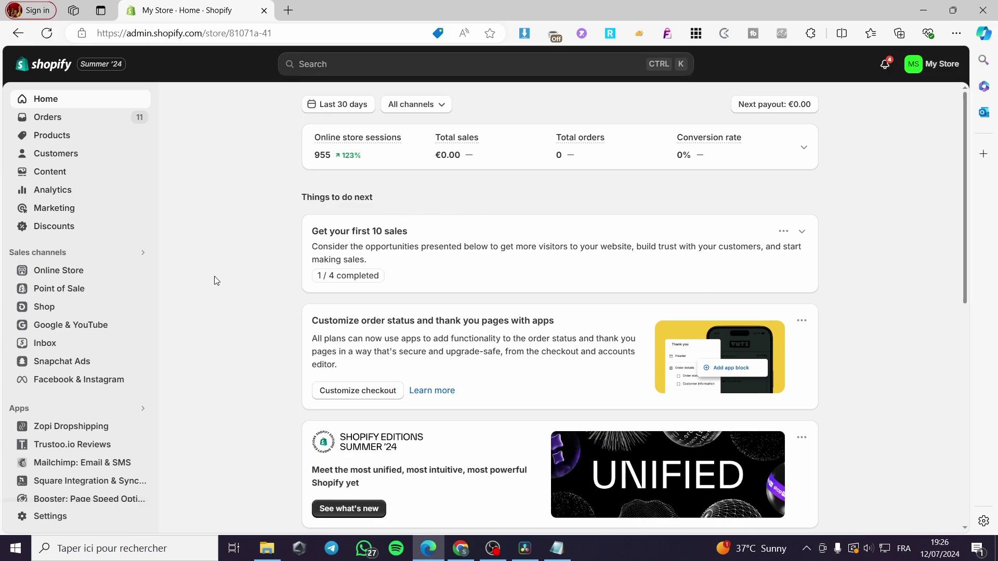
click(51, 138)
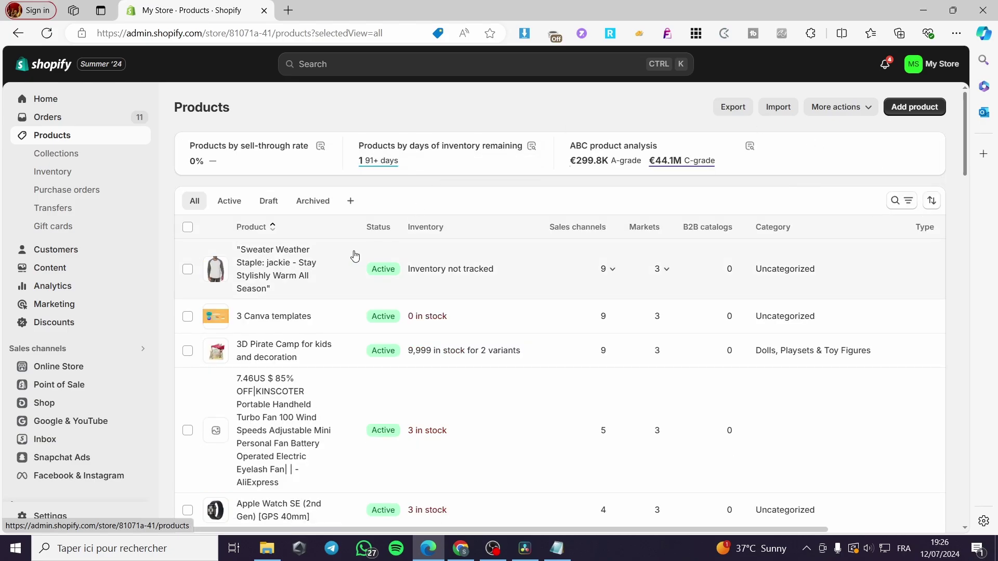
Step: Open the sweater product's edit page and look over its details
click(266, 269)
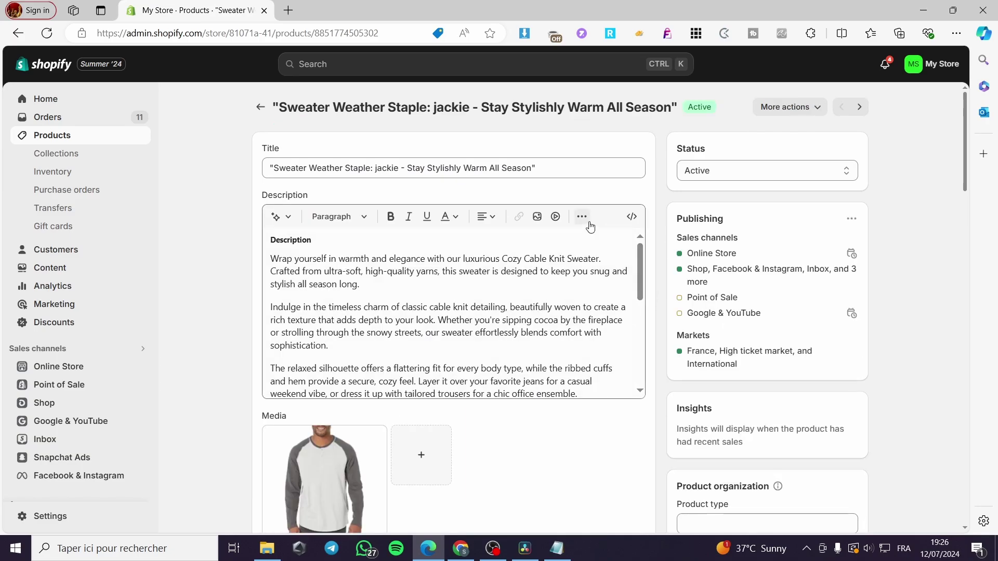
scroll(589, 225, down, 10)
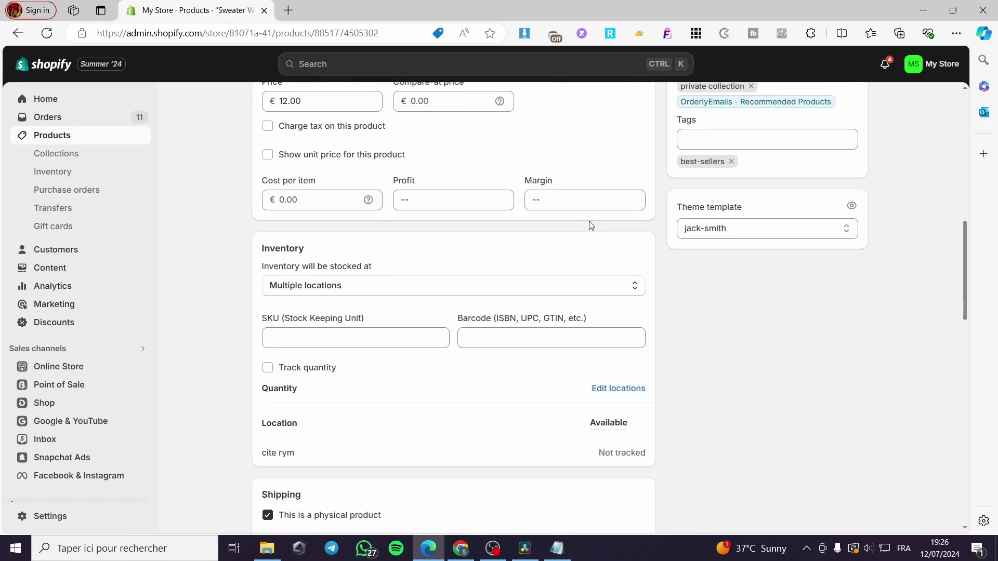
scroll(590, 226, down, 8)
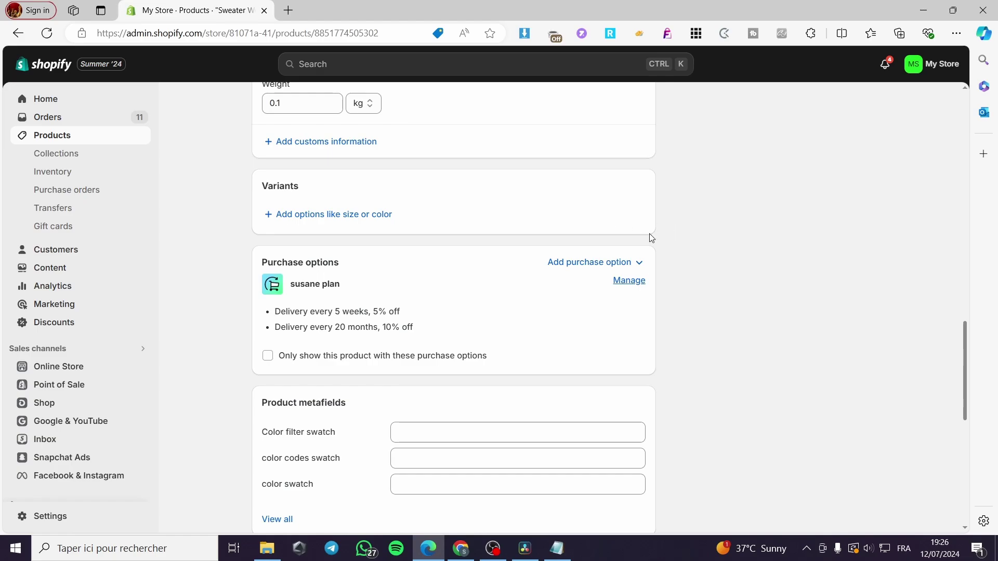
scroll(650, 235, up, 2)
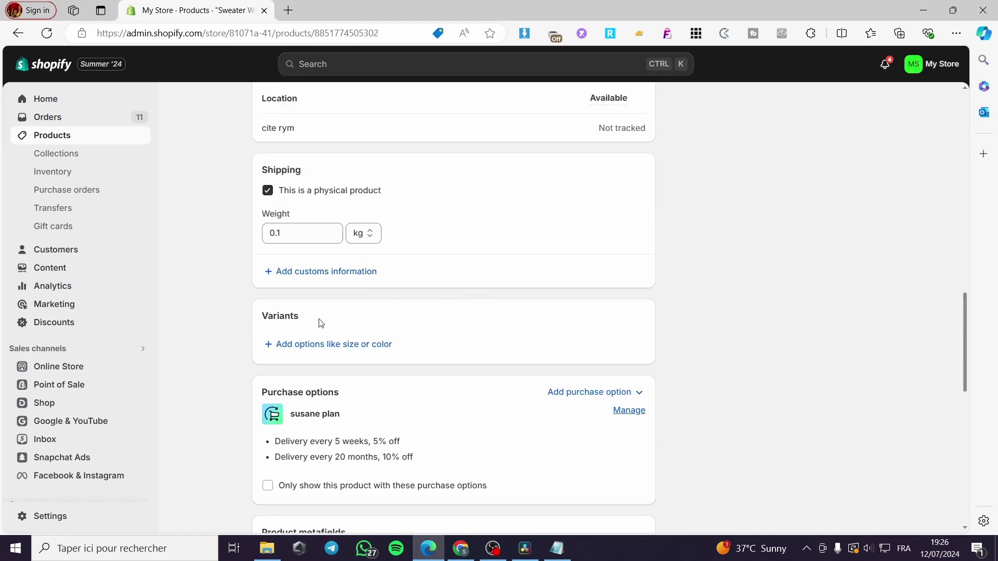
Step: Start a variant option, delete the empty form, and check the Product metafields section
click(303, 345)
scroll(346, 359, down, 1)
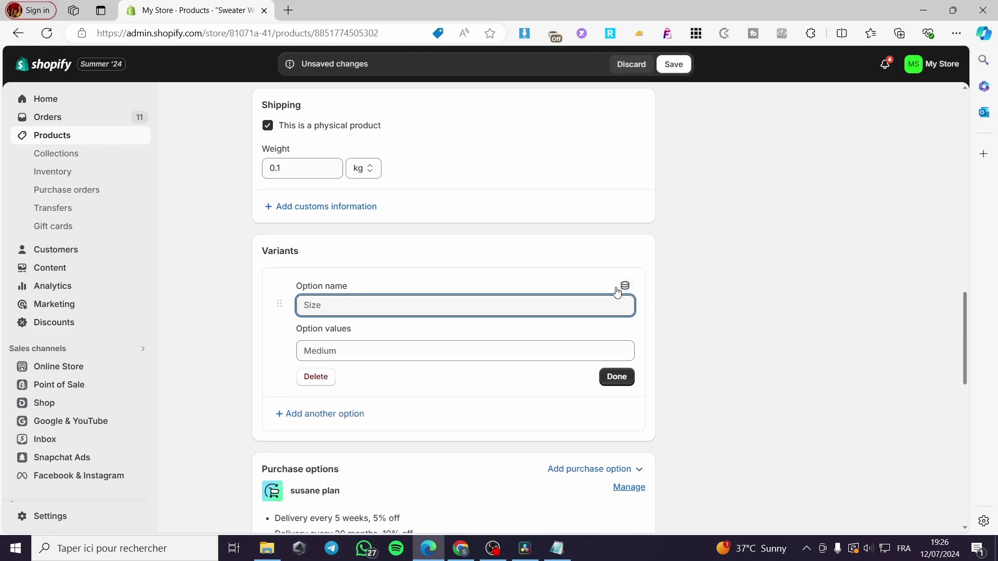
click(314, 378)
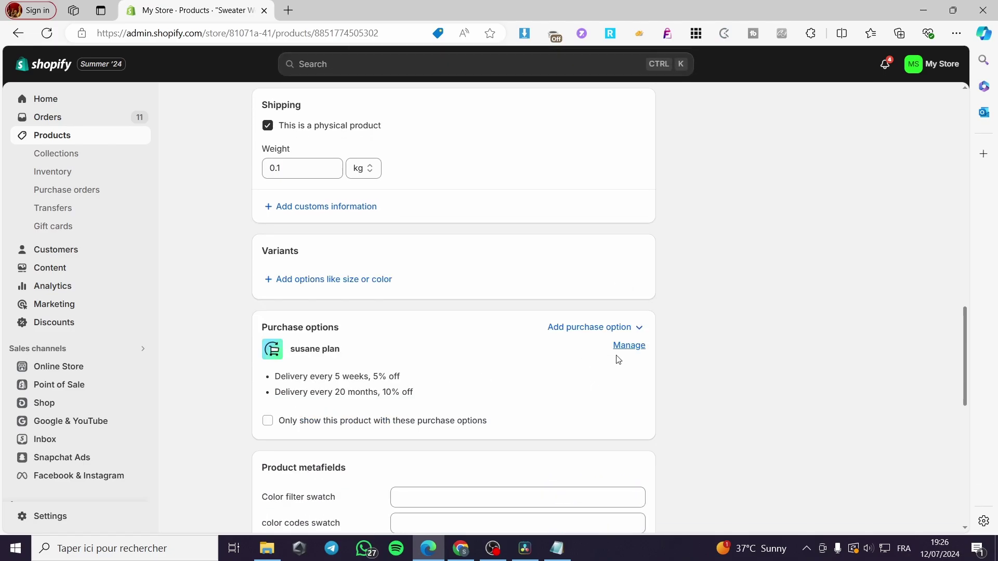
scroll(618, 359, down, 2)
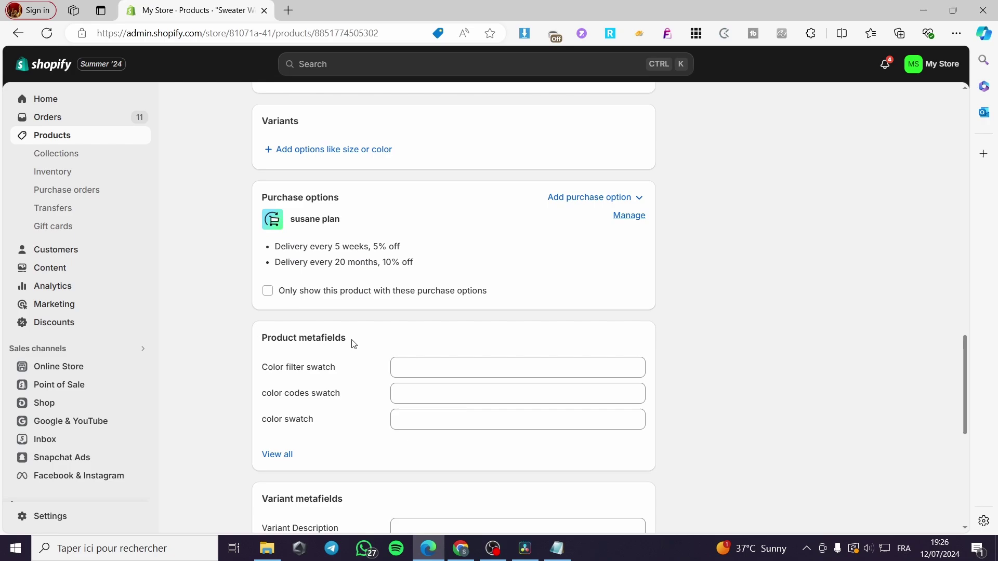
drag(353, 344, 255, 340)
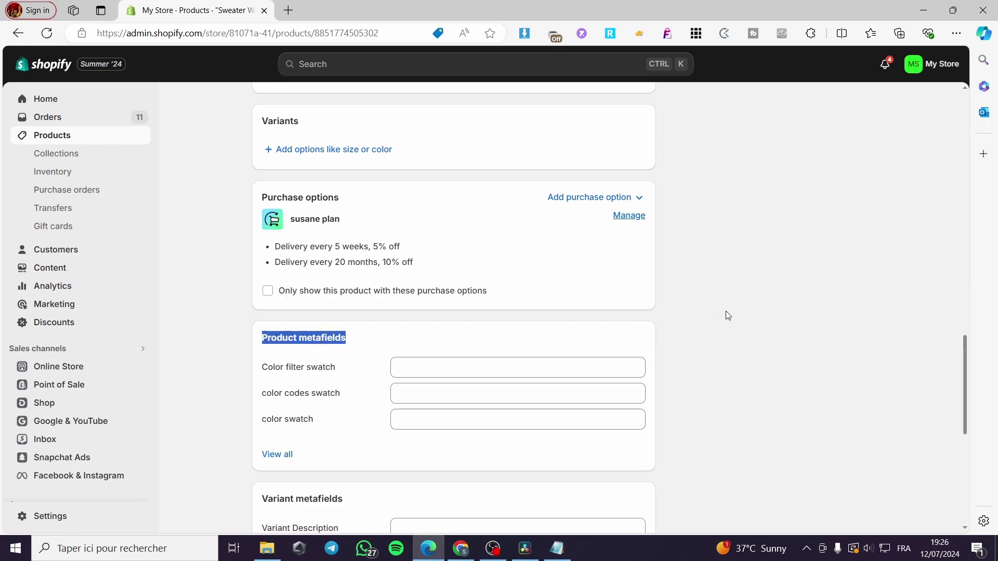
click(500, 294)
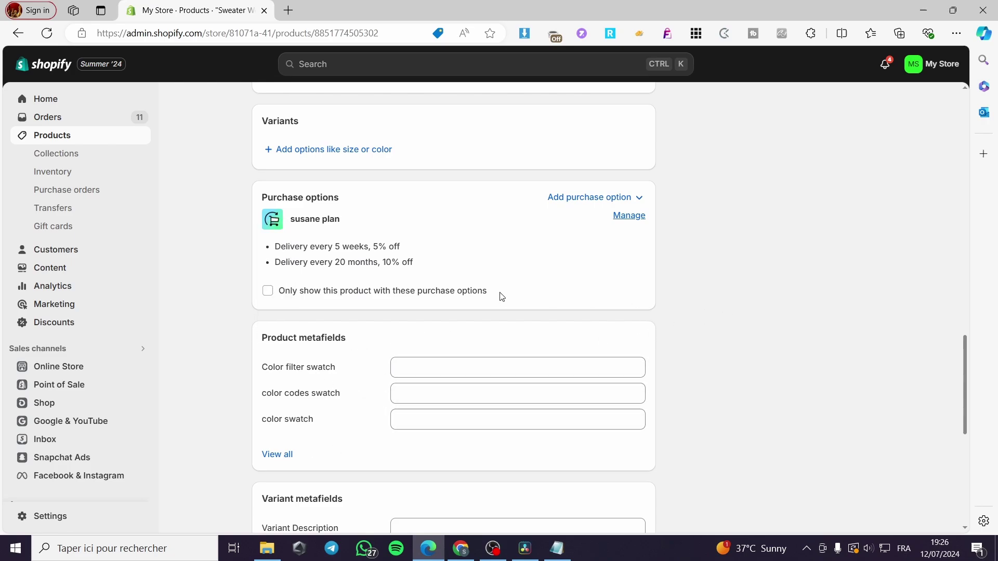
Step: Open Settings > Custom data > Variants definitions, after a brief look at Products definitions
click(71, 519)
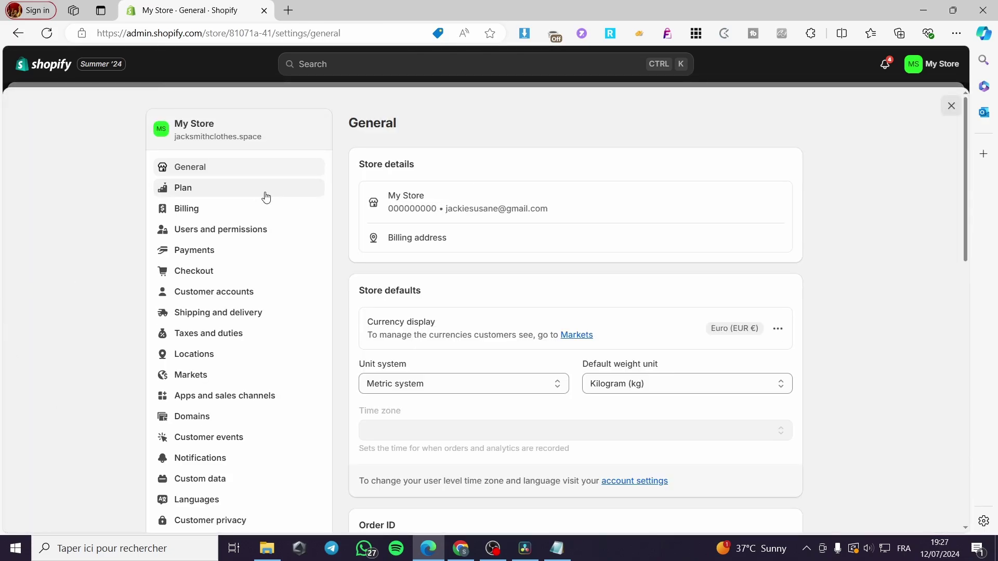
scroll(265, 196, down, 5)
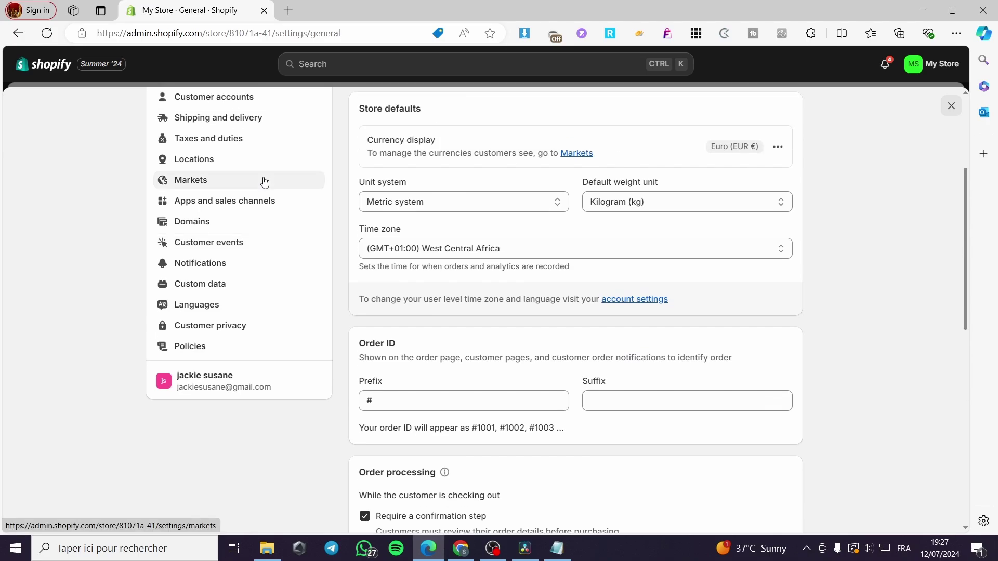
click(213, 285)
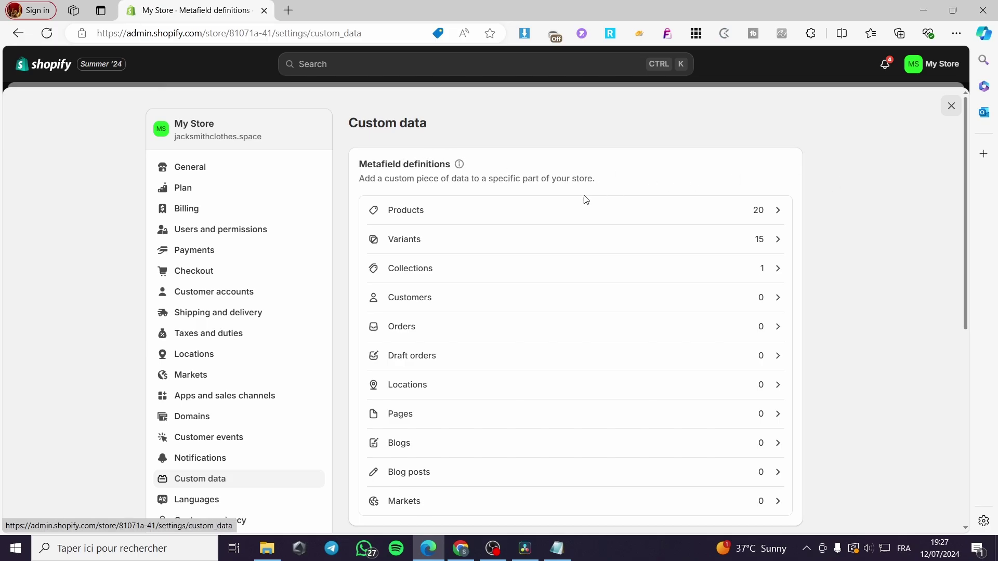
click(410, 243)
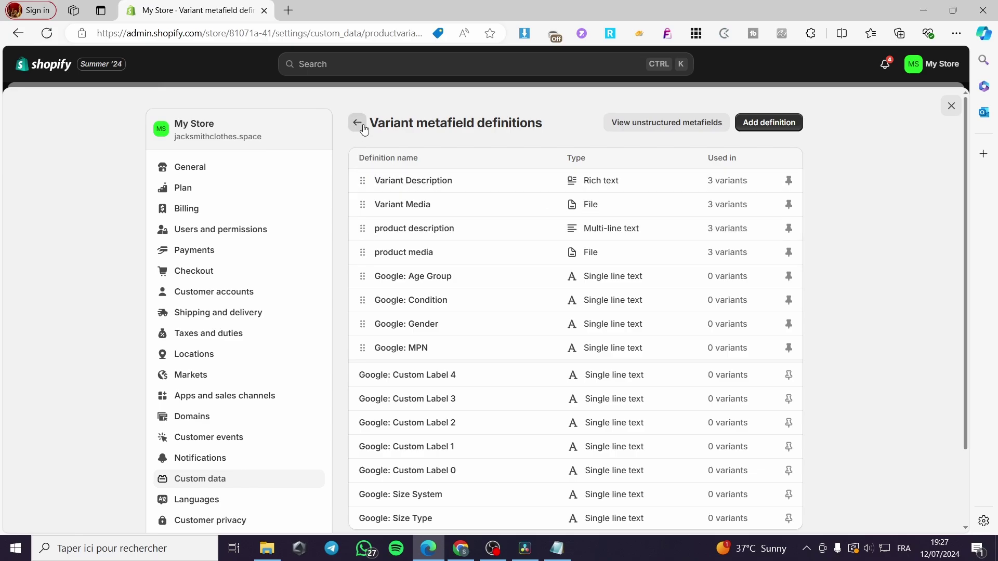
click(363, 128)
click(484, 212)
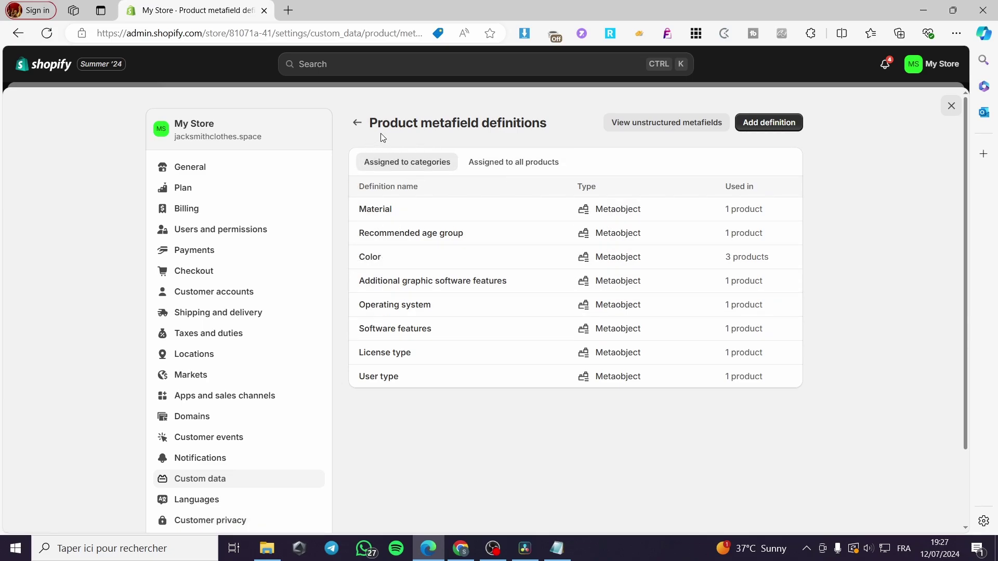
click(357, 123)
click(435, 240)
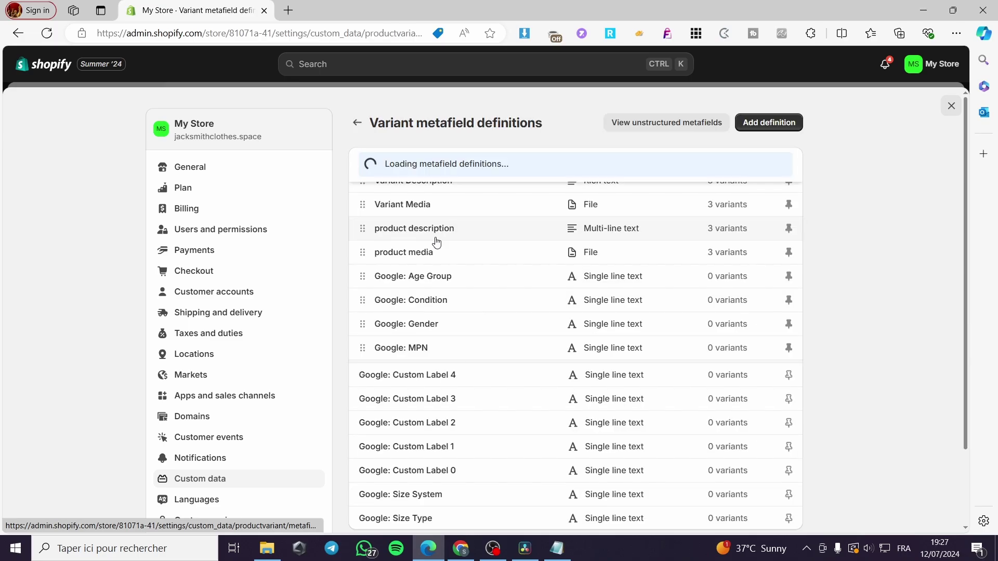
Step: Start a new variant metafield definition named Size, generating the key custom.size
click(753, 127)
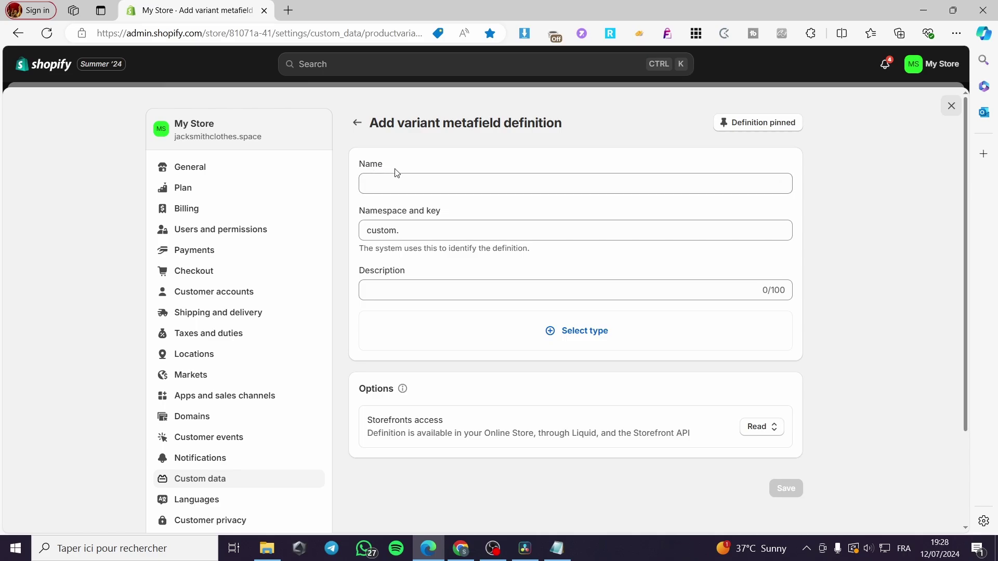
click(423, 186)
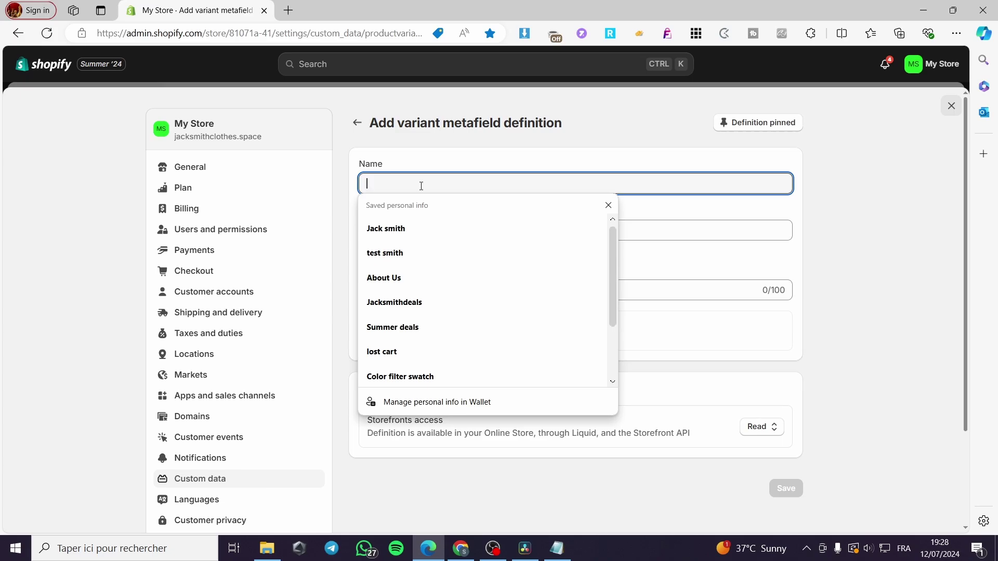
text(s)
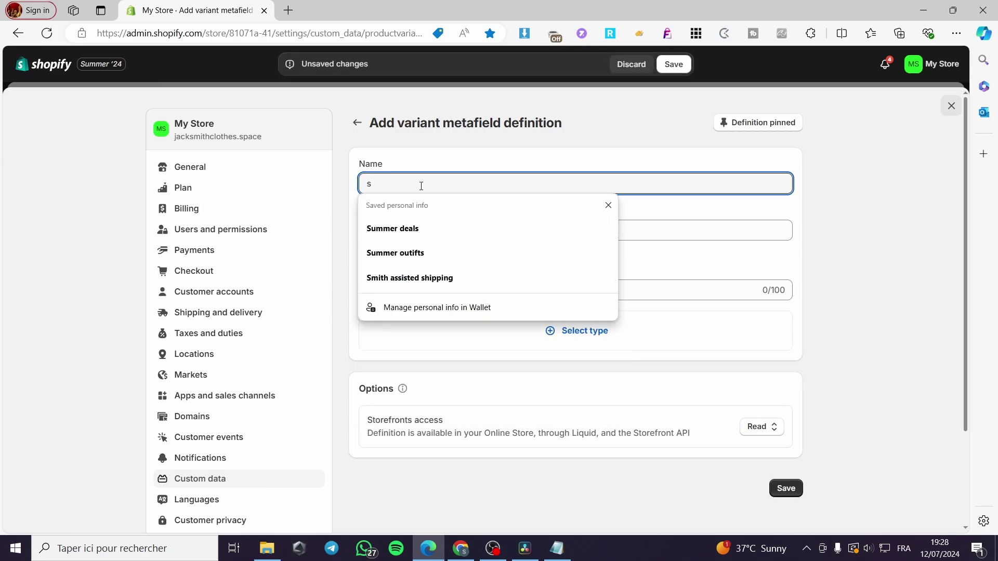
key(BackSpace)
click(421, 186)
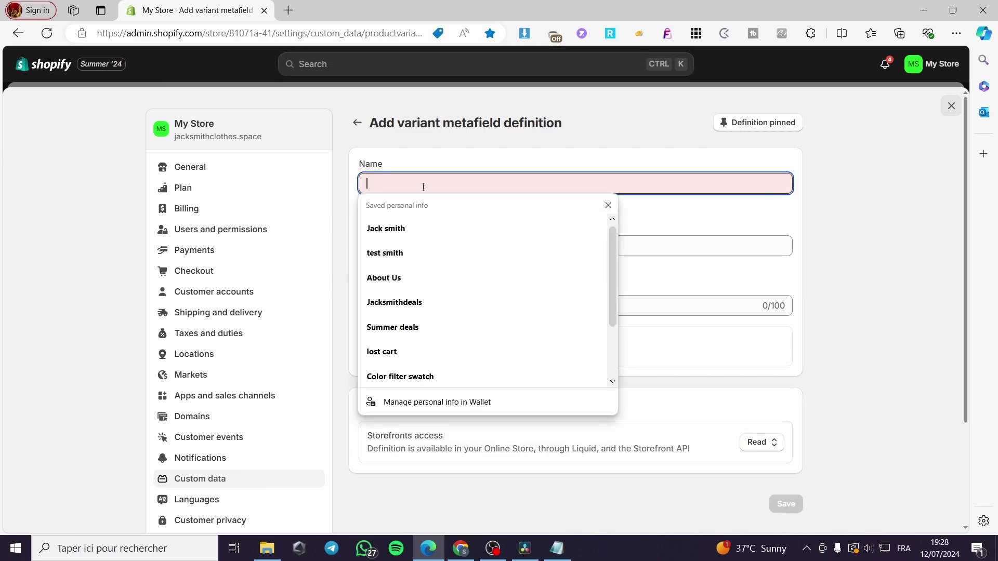
text(Size)
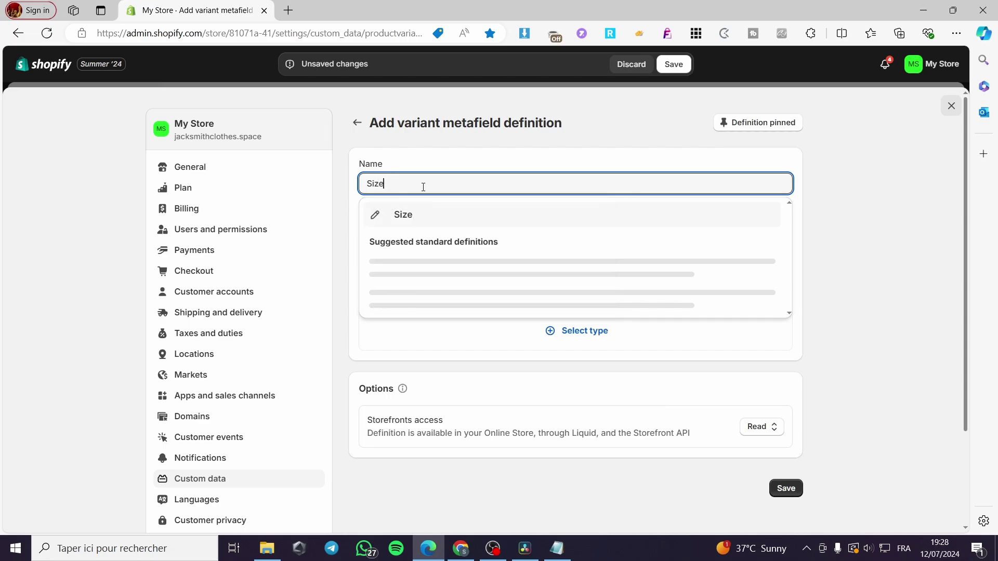
click(672, 63)
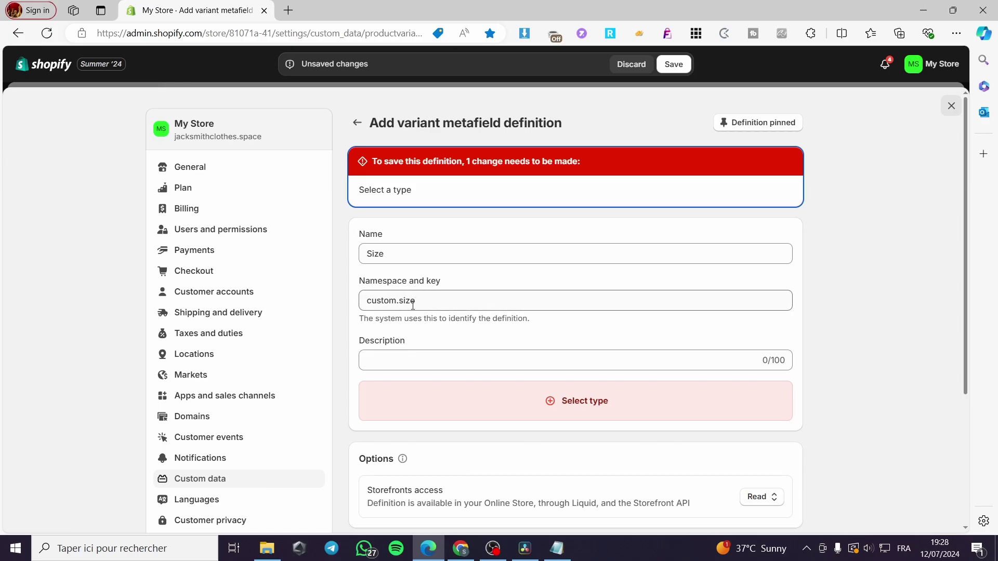
click(430, 304)
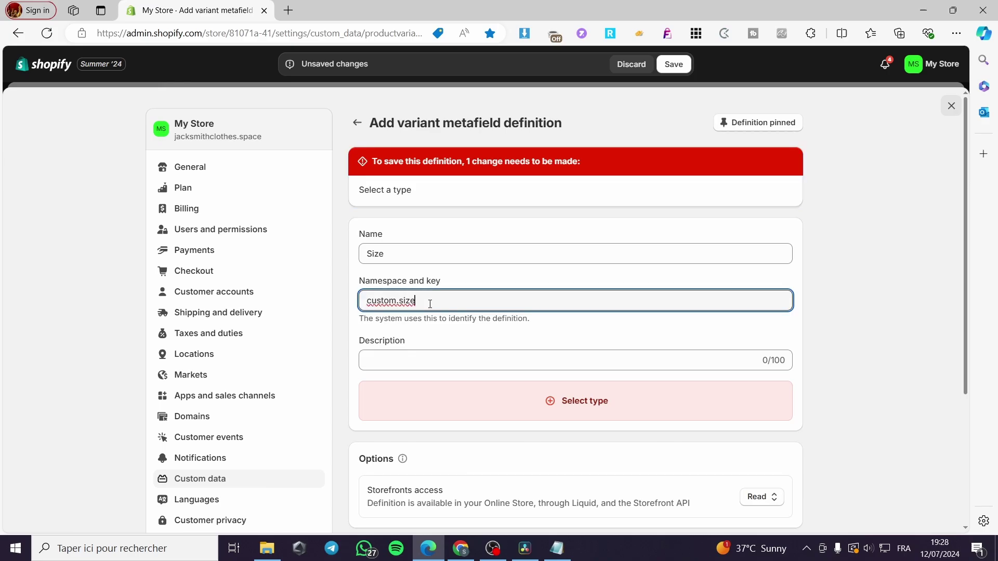
Step: Copy Size into the description field and confirm Size as the definition name
click(515, 353)
drag(387, 254, 351, 255)
key(ctrl+c)
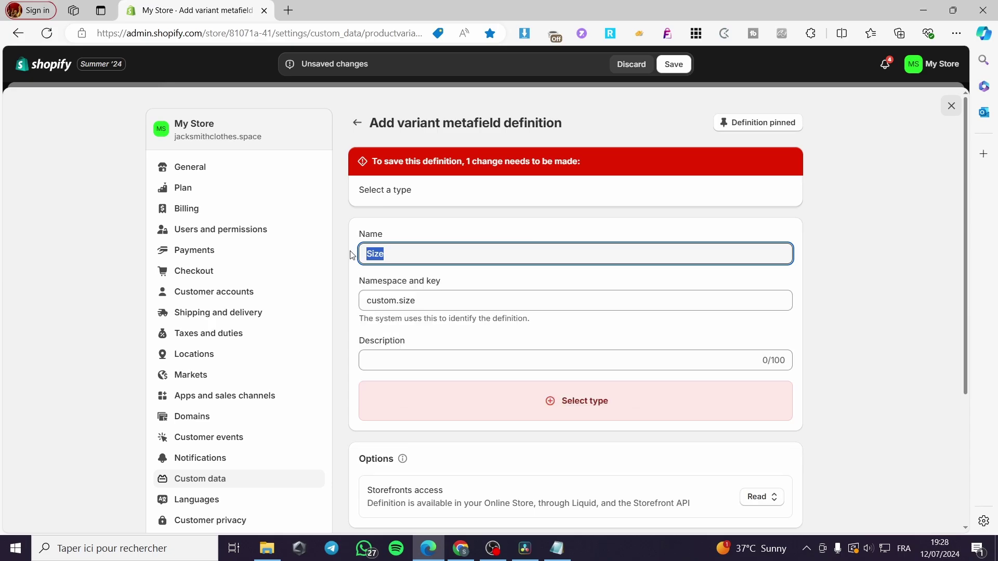
click(446, 361)
key(ctrl+v)
click(445, 253)
click(414, 295)
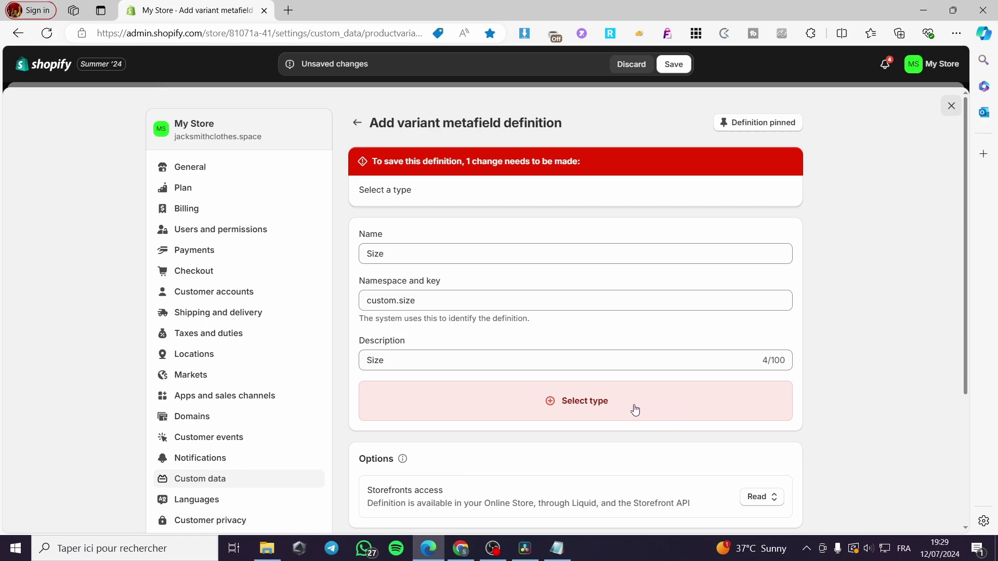
click(550, 403)
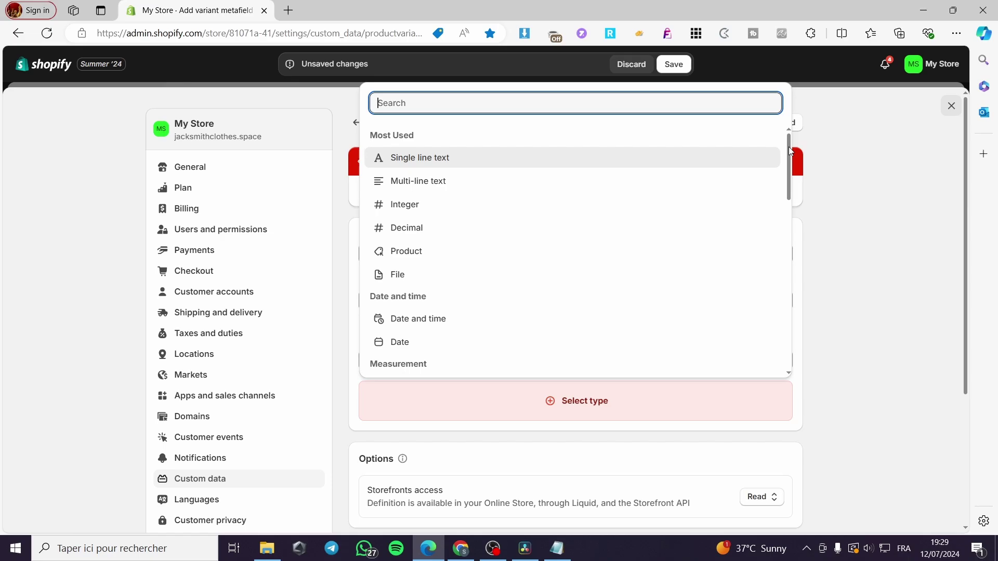
Step: Make Size a single line text field holding a list of values, and save it
drag(787, 145, 772, 345)
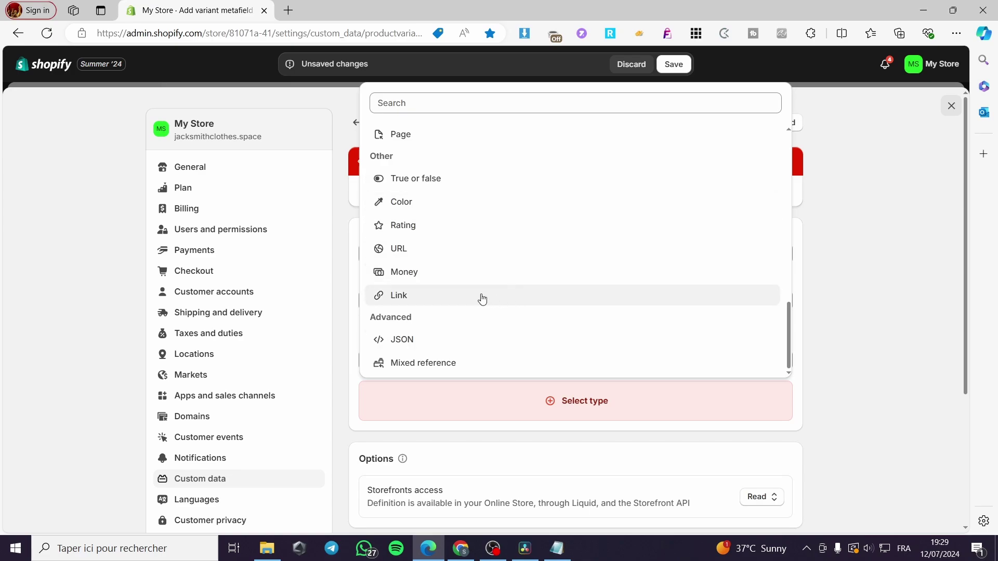
scroll(468, 316, up, 4)
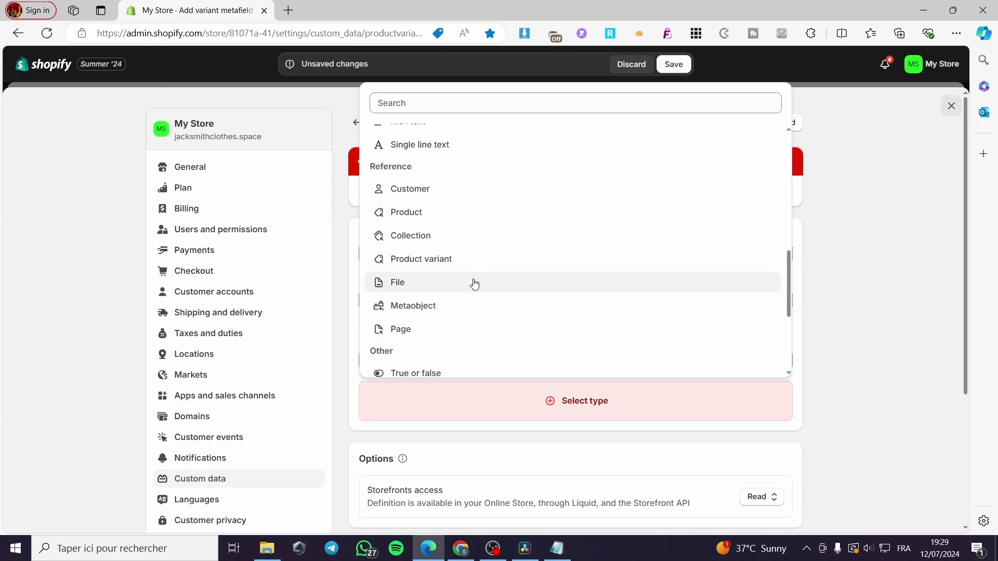
scroll(482, 271, up, 3)
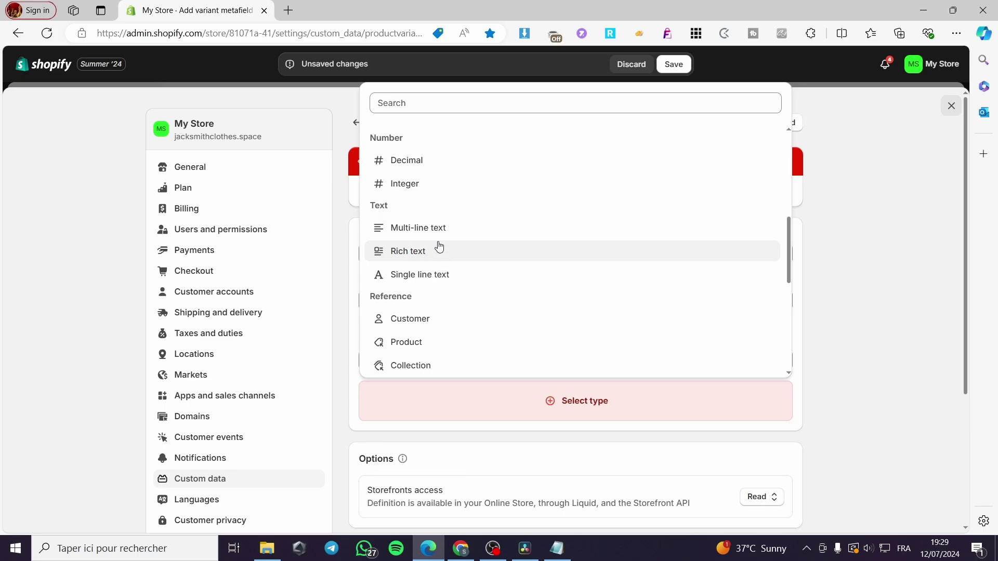
click(429, 277)
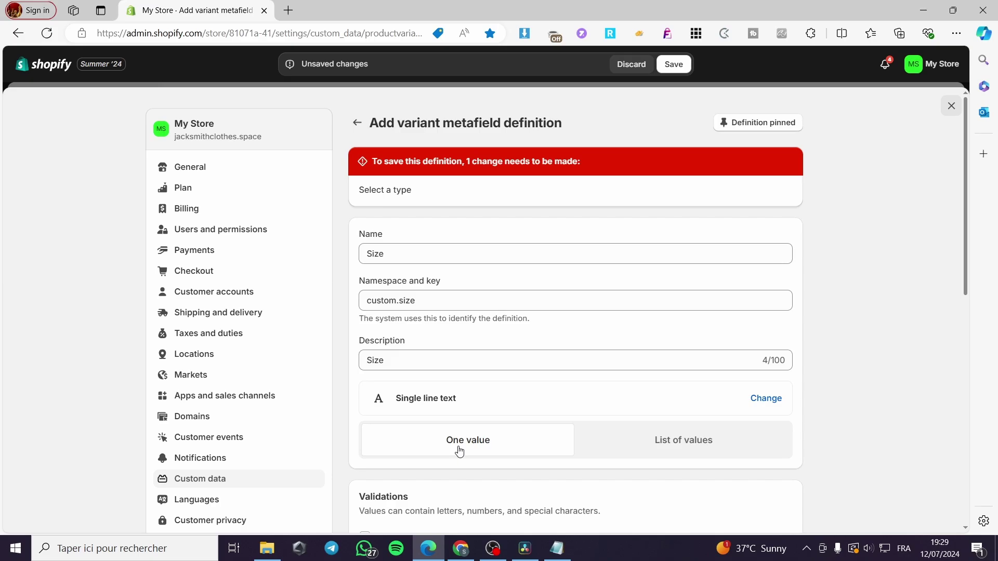
click(717, 446)
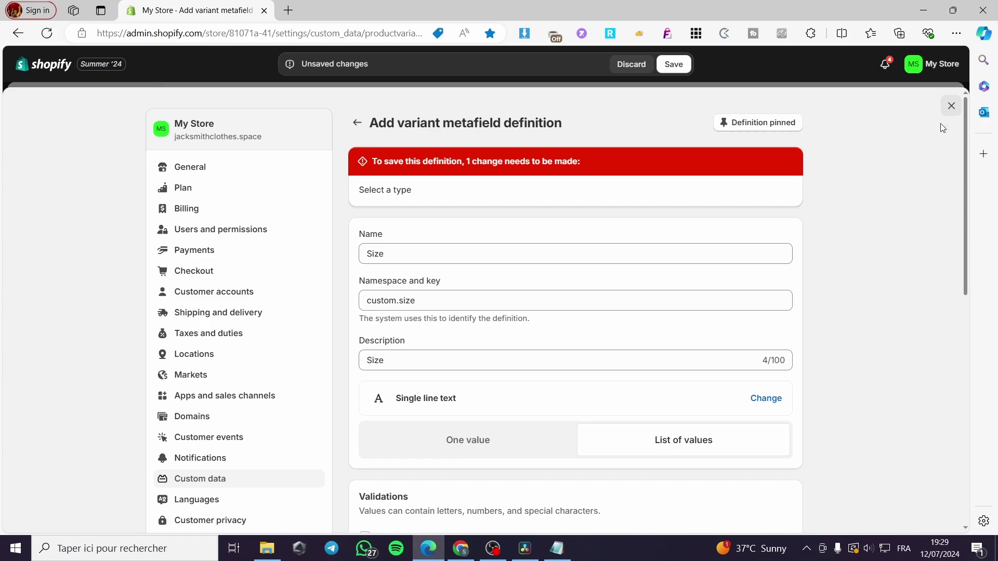
click(674, 64)
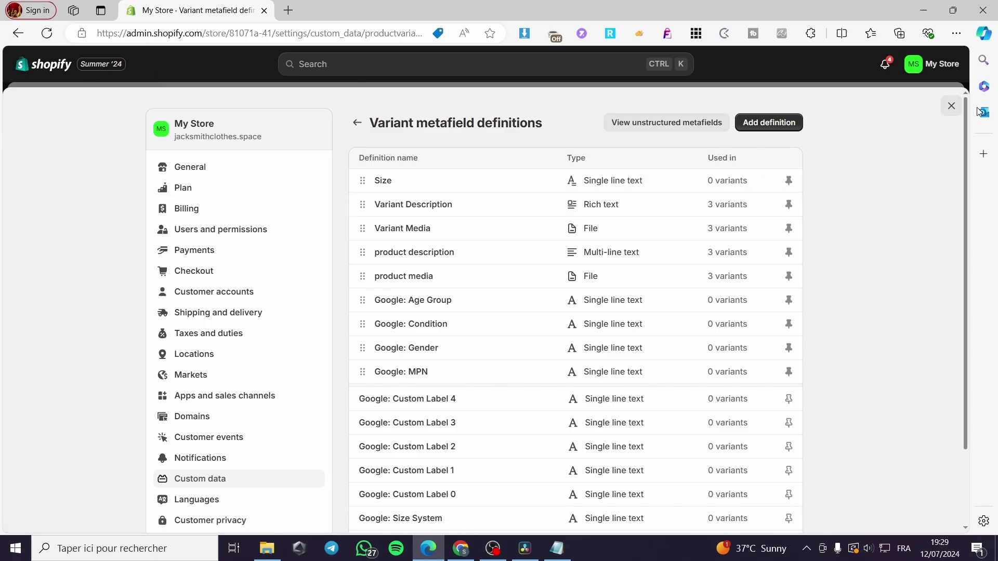
Step: Close the Settings overlay and return to the Products list
click(951, 106)
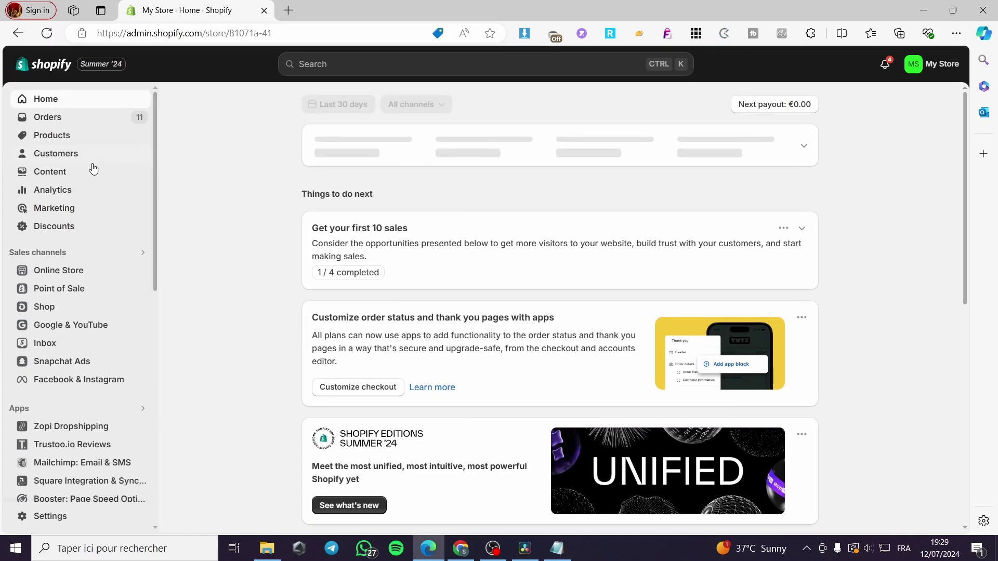
click(52, 136)
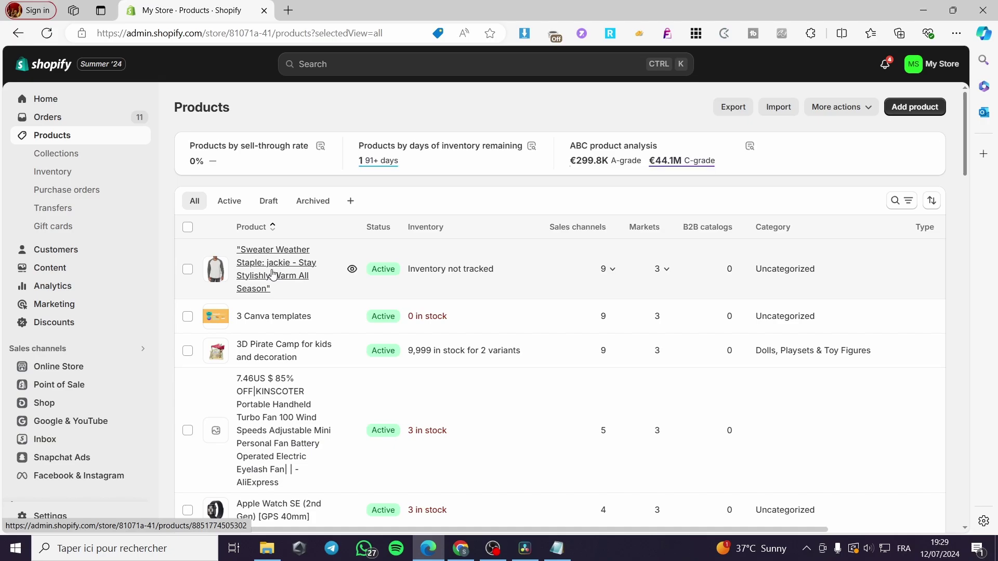
Step: Open Sweater Weather Staple and briefly view its full product metafields list
click(261, 271)
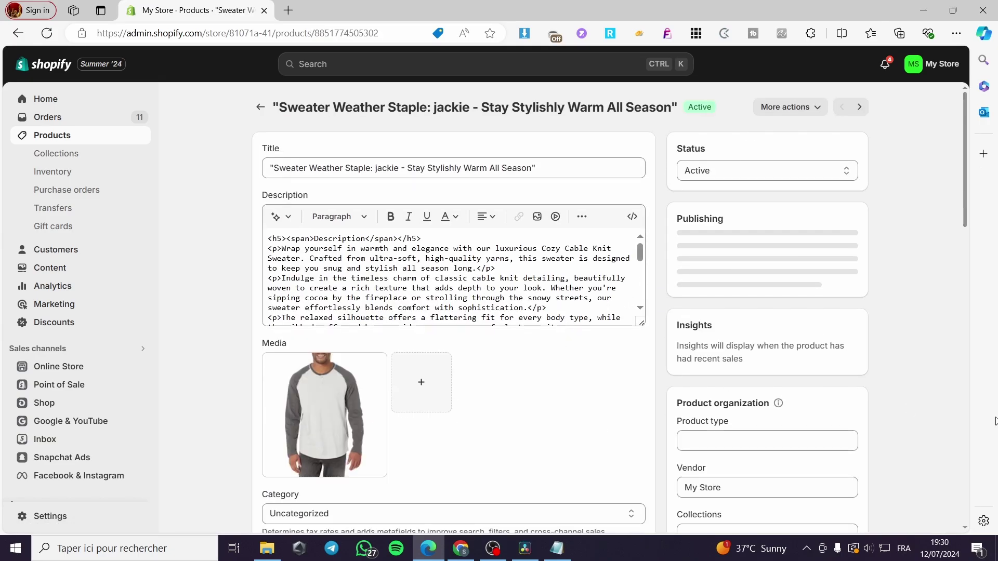
scroll(510, 347, down, 10)
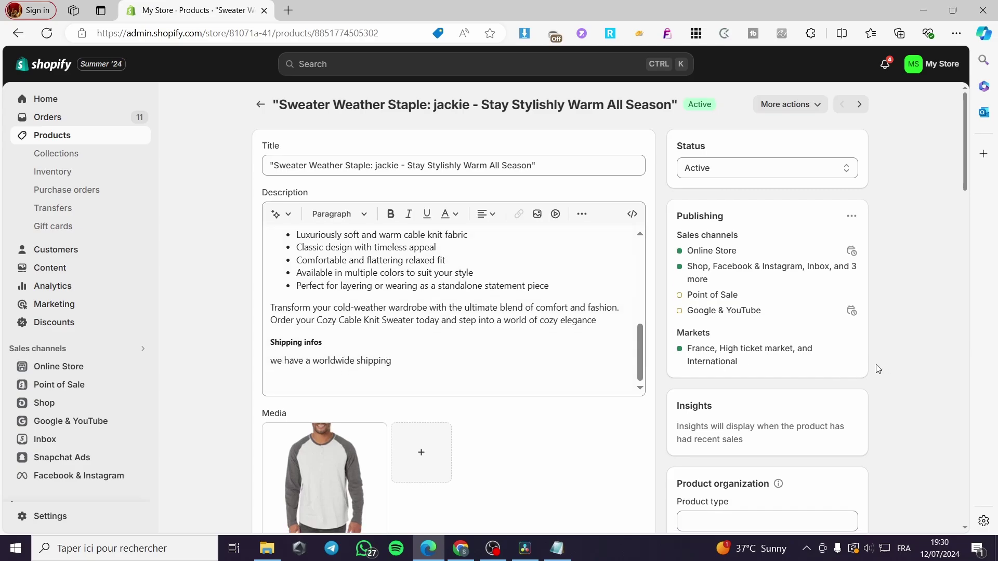
scroll(435, 345, down, 10)
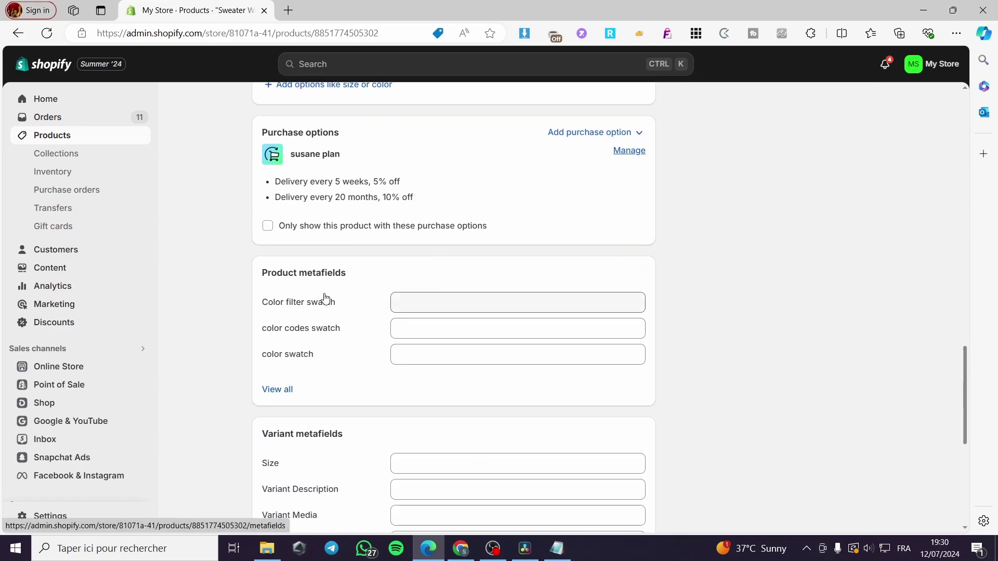
click(277, 390)
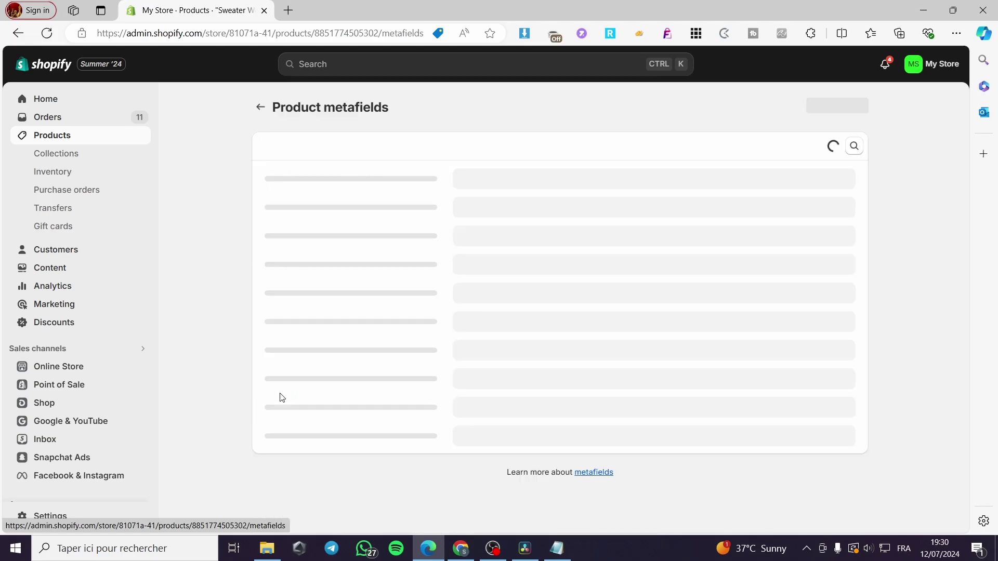
click(260, 106)
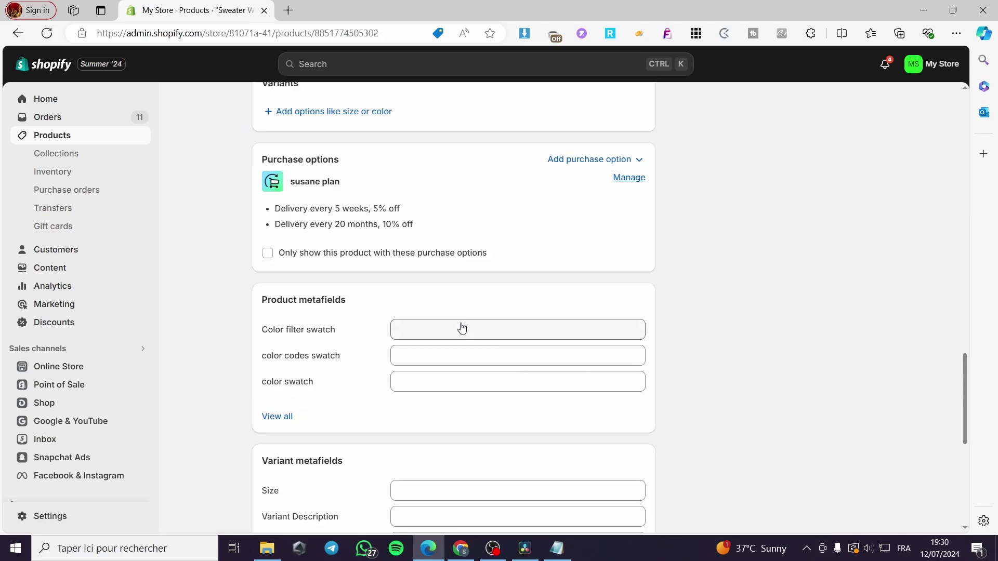
Step: Review the Variant metafields section, which now shows an empty Size field
scroll(804, 407, down, 2)
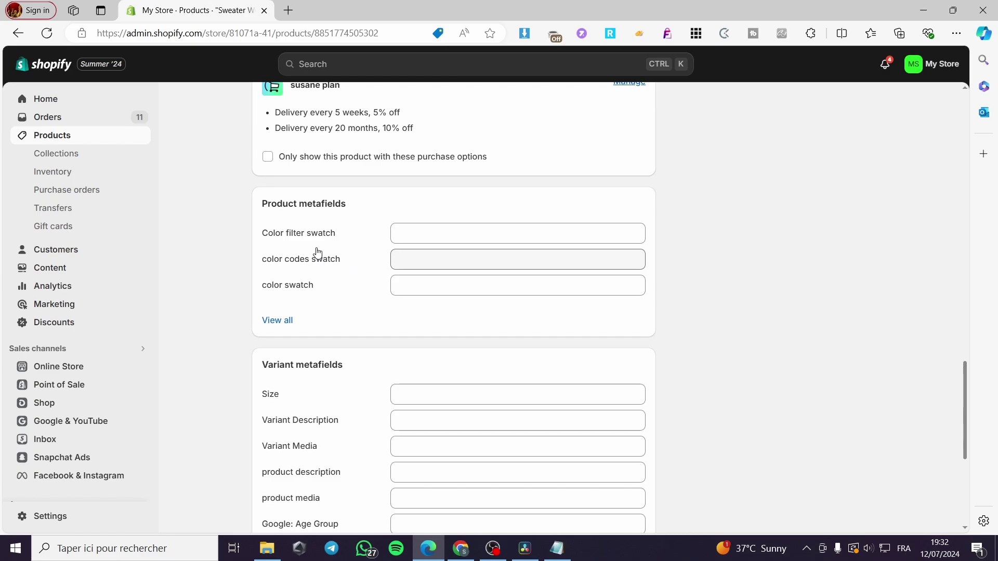
scroll(316, 246, down, 1)
scroll(328, 238, down, 3)
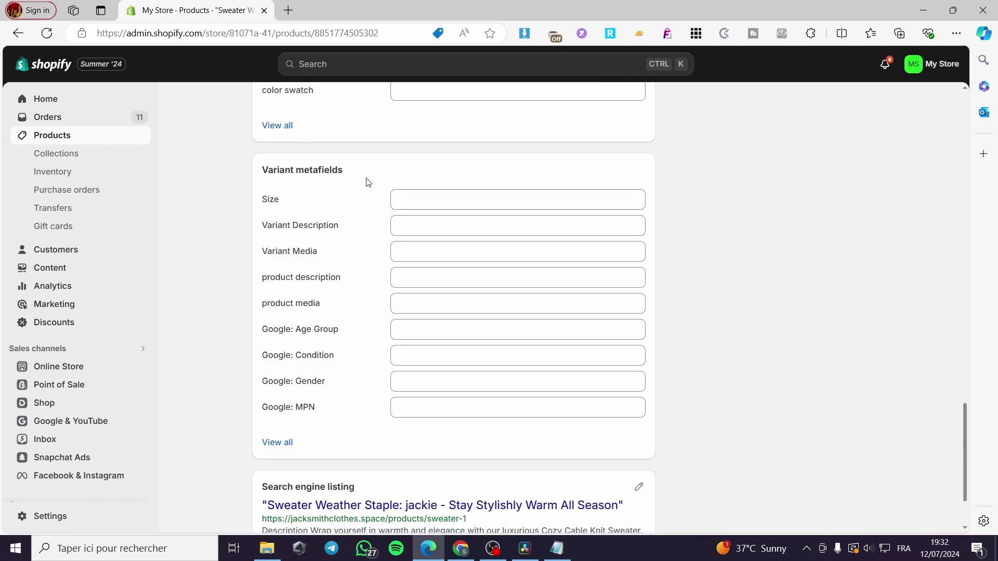
drag(349, 171, 260, 171)
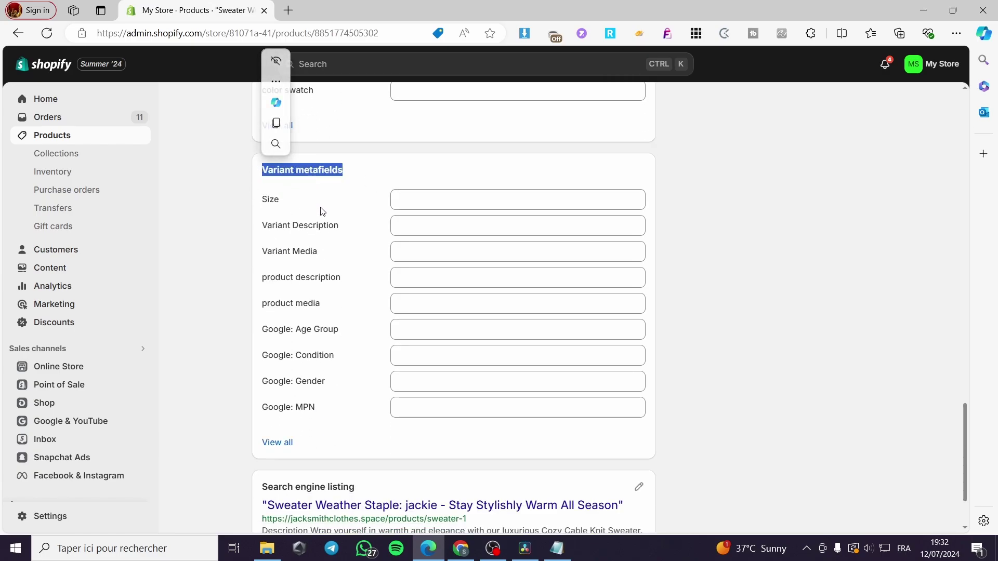
scroll(321, 210, up, 5)
drag(348, 270, 247, 269)
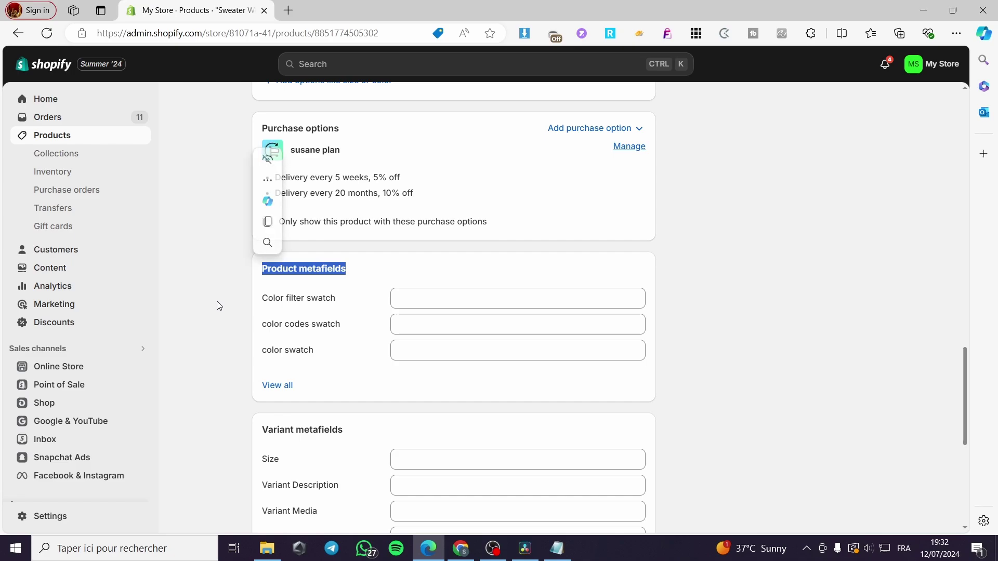
scroll(217, 306, down, 4)
drag(357, 240, 259, 244)
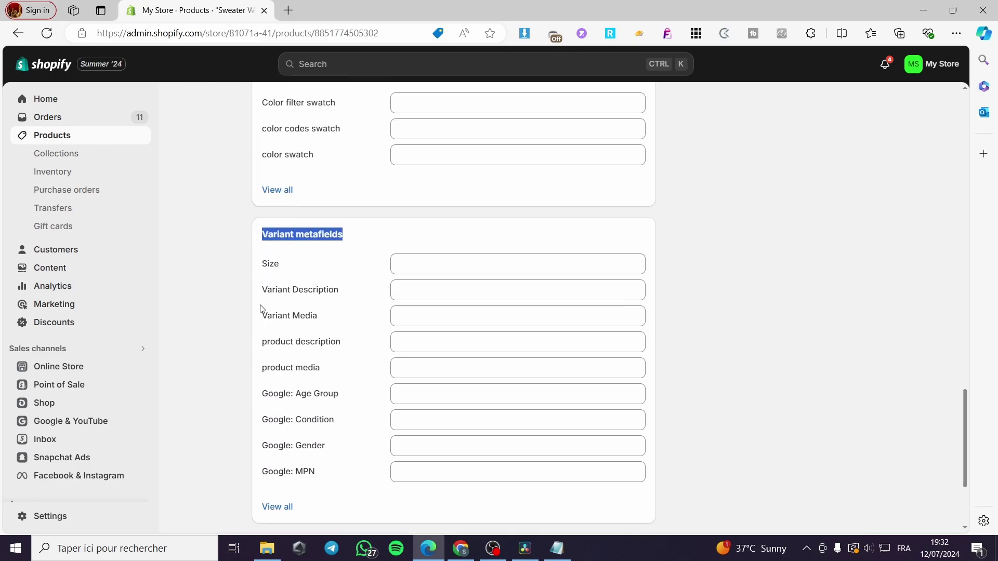
Step: Enter the sizes S, L, M and Xl in the Size variant metafield, moving M above Xl
scroll(263, 306, down, 3)
click(277, 380)
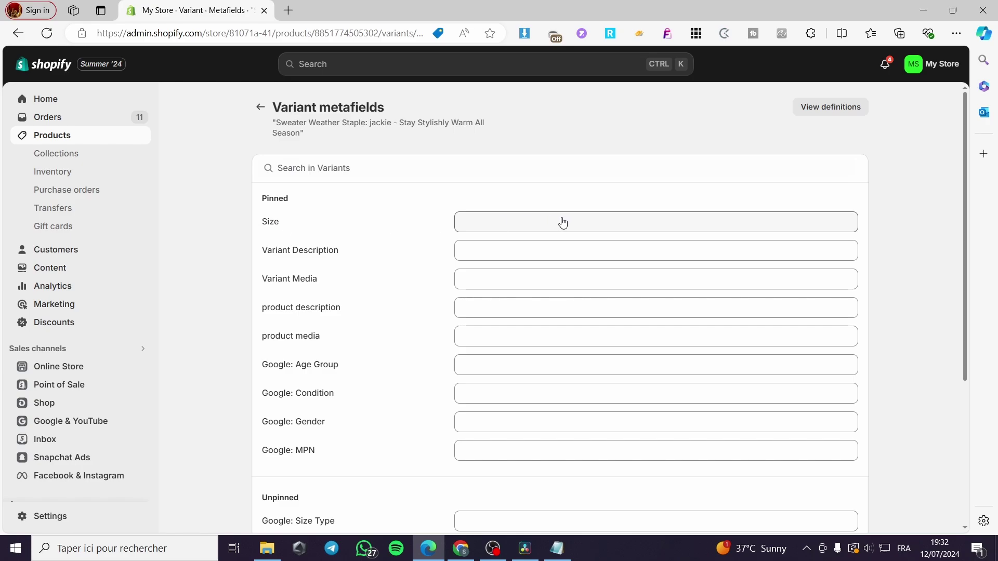
click(493, 221)
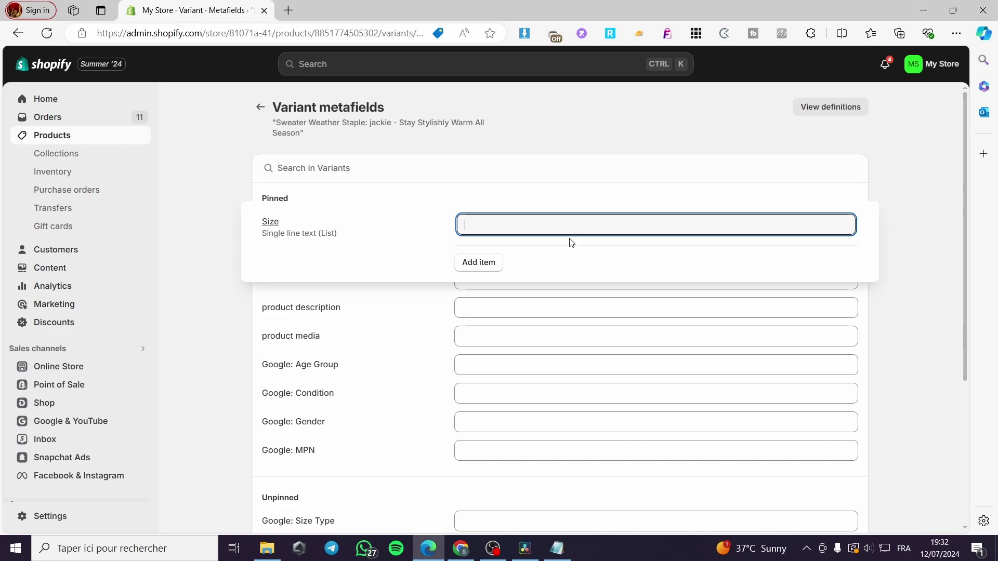
text(S)
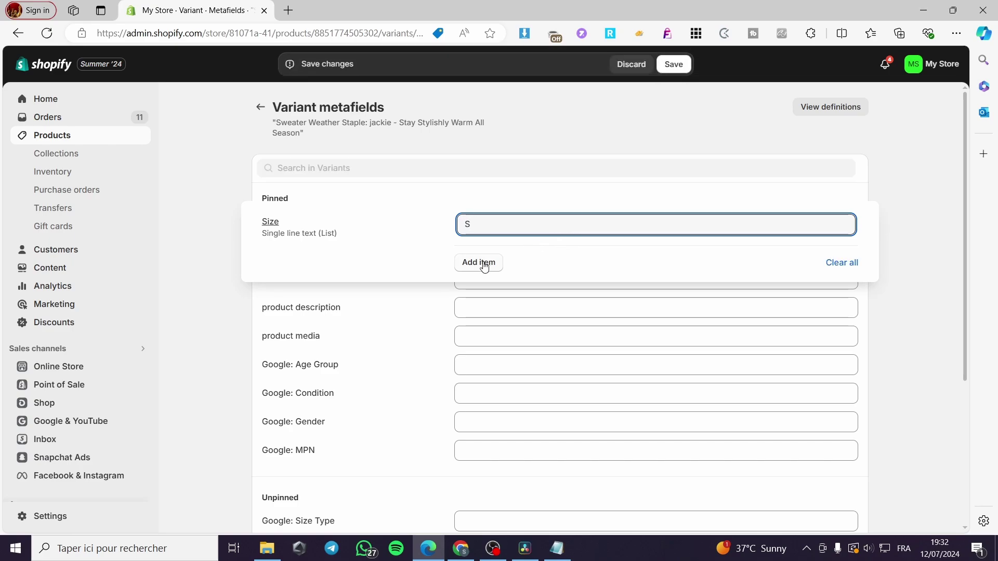
click(484, 264)
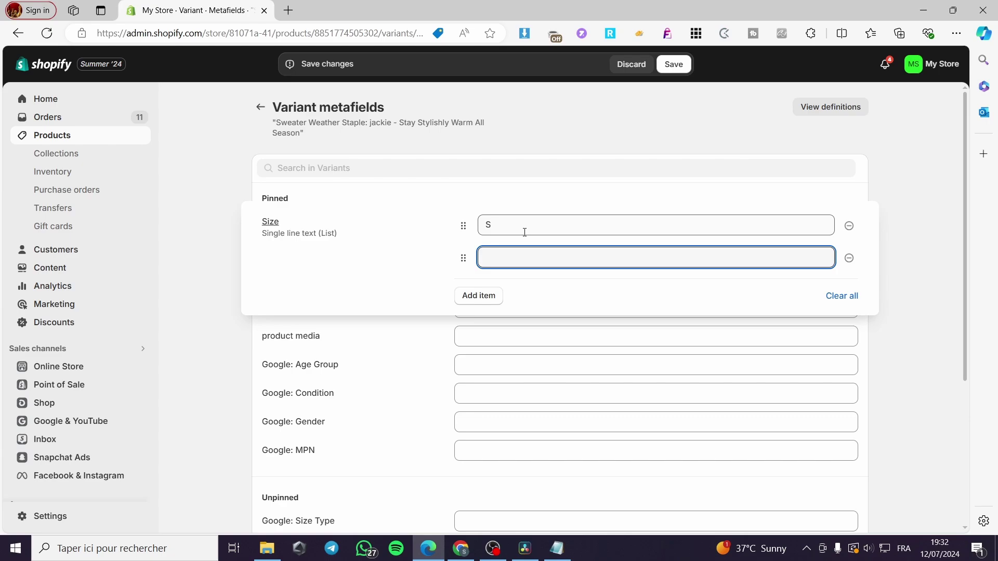
click(487, 297)
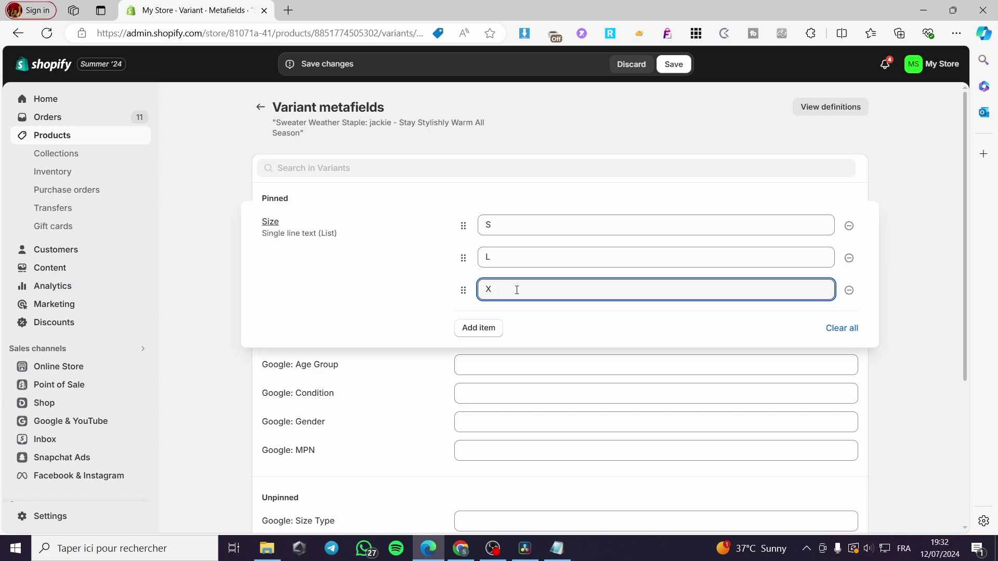
click(498, 329)
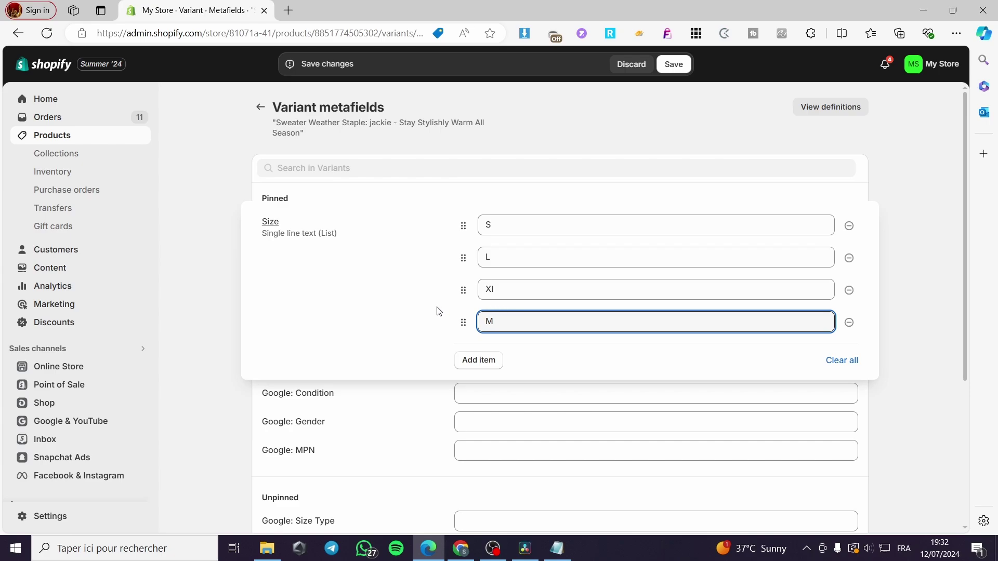
drag(466, 323, 471, 306)
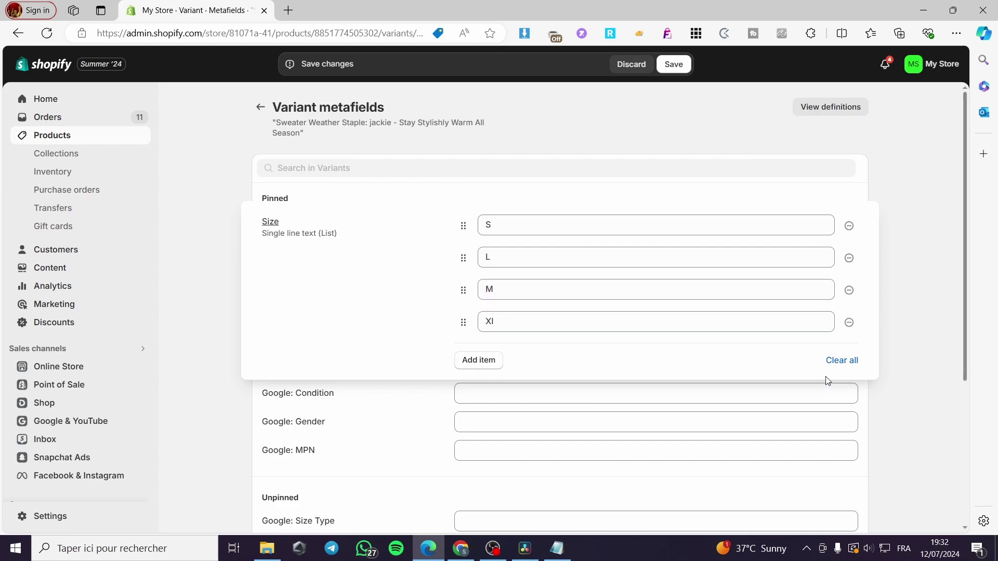
Step: Close the Size list editor, stay on the page, and save the values
click(905, 303)
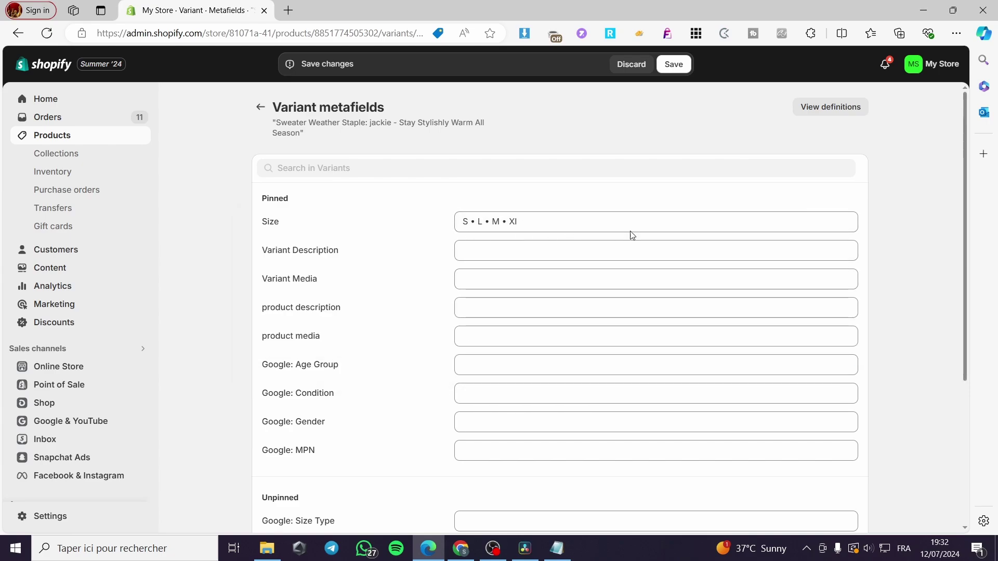
click(260, 107)
click(670, 253)
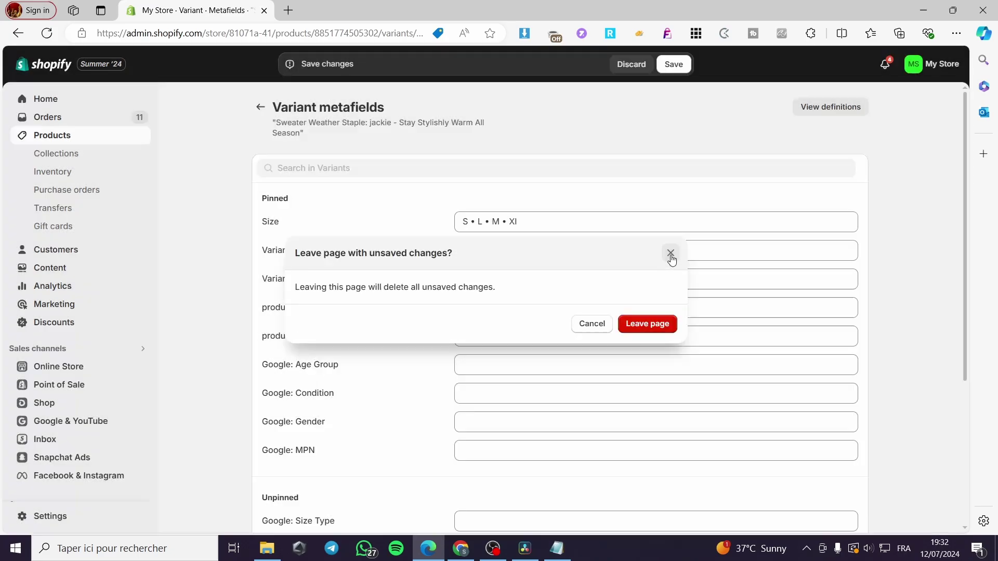
click(674, 64)
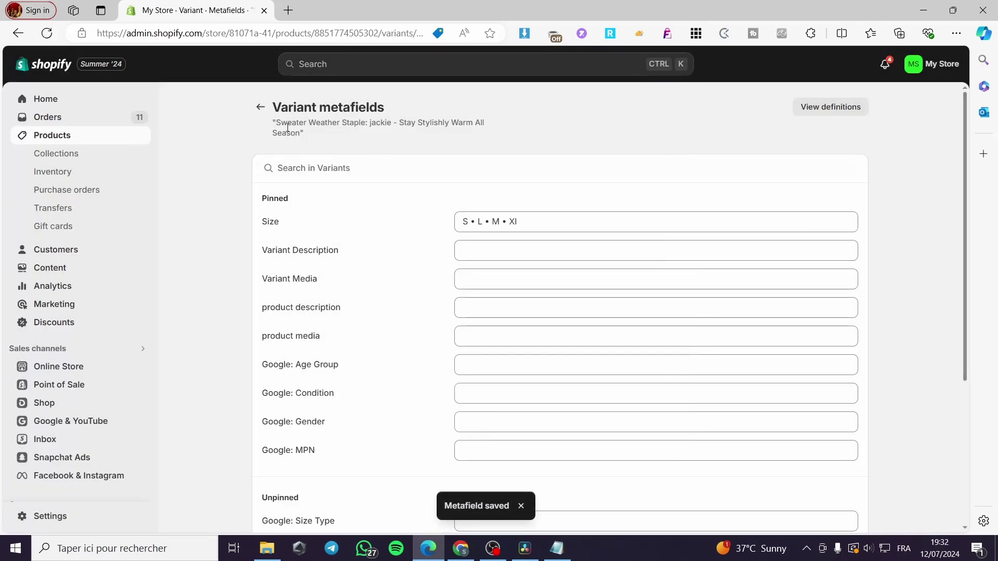
Step: Verify the sweater's Size variant metafield lists S, L, M and Xl as 4 items
click(255, 107)
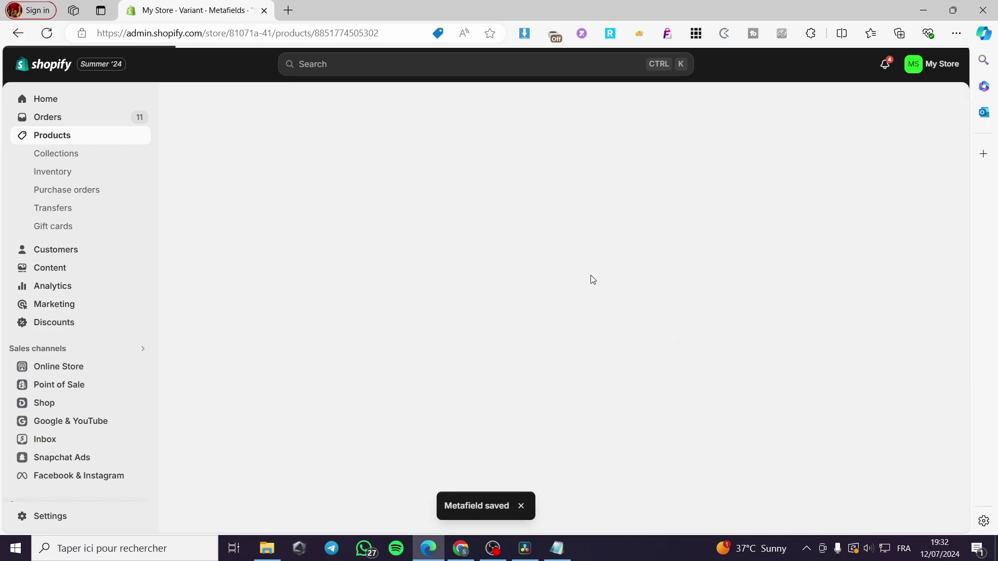
scroll(538, 271, down, 10)
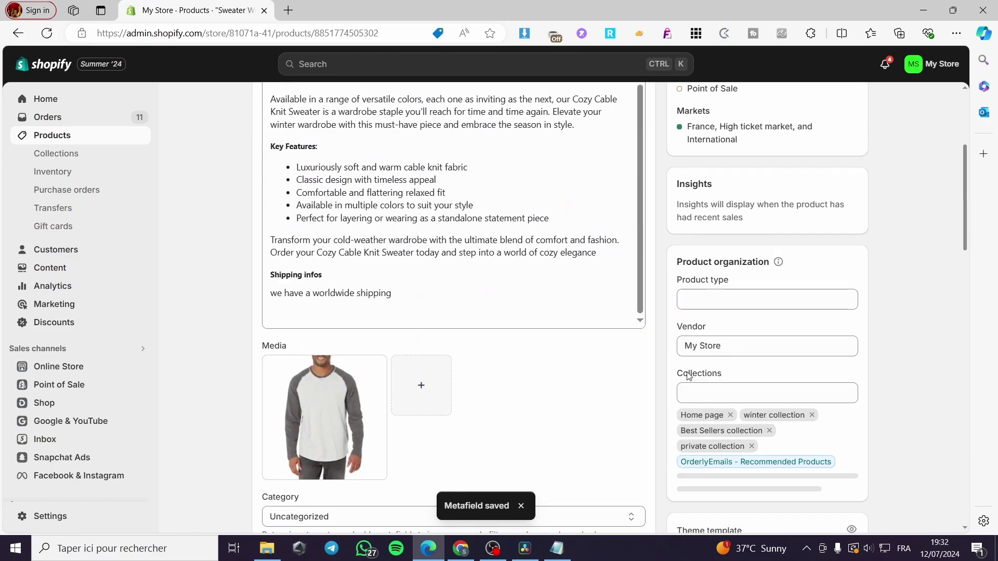
scroll(503, 402, down, 15)
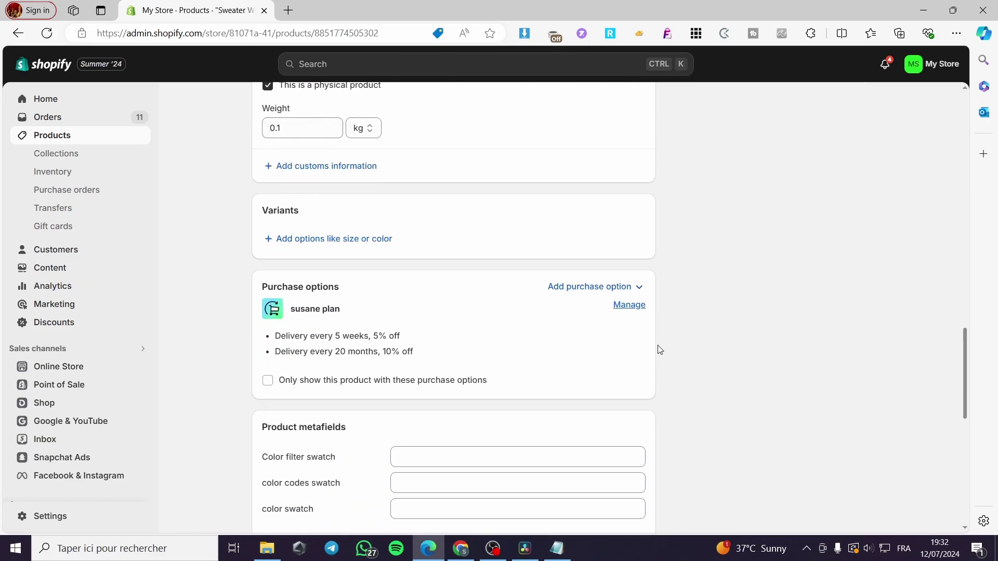
scroll(599, 354, down, 3)
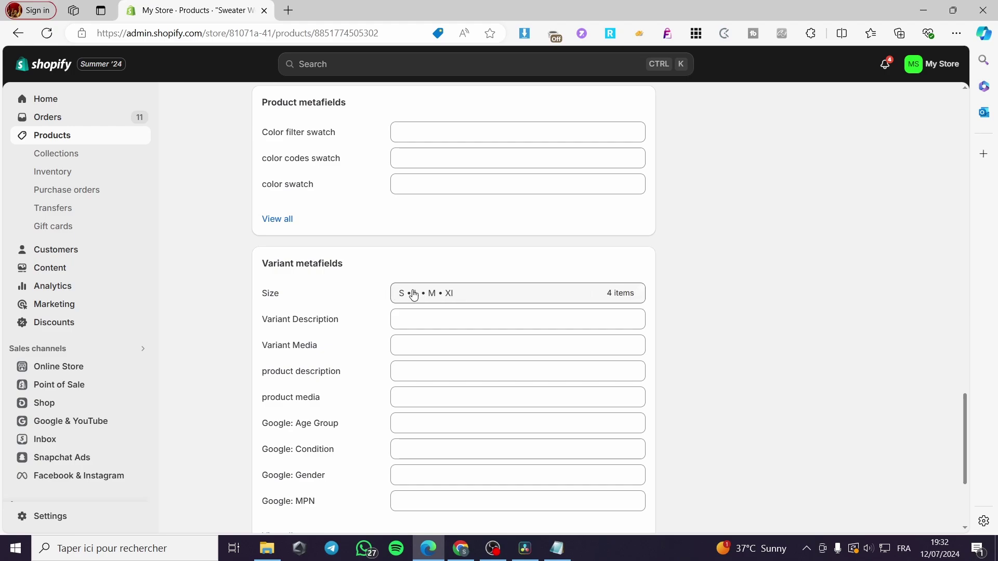
click(615, 297)
click(768, 309)
scroll(721, 307, up, 5)
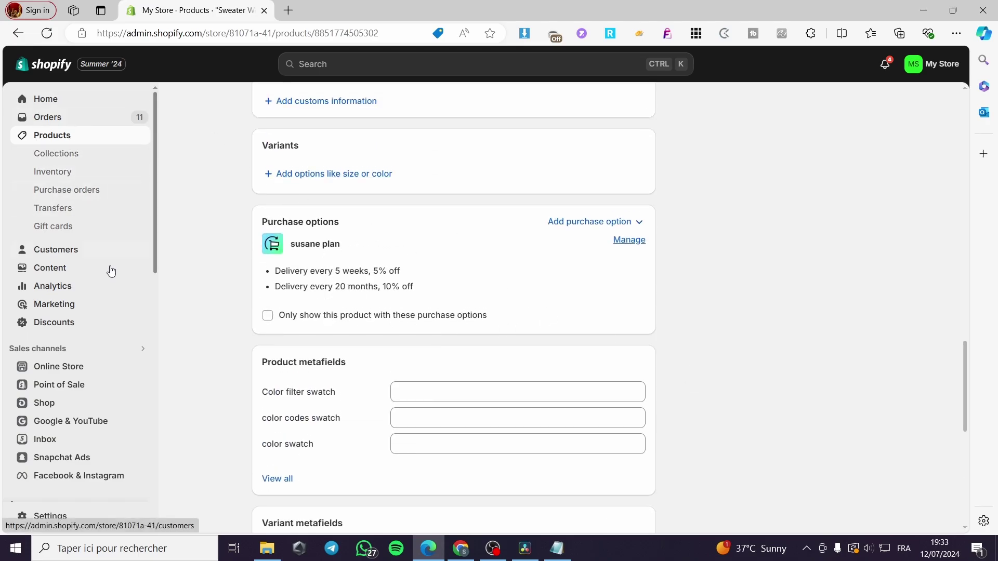
Step: Go to Settings > Custom data > Variants and start a new definition
click(45, 519)
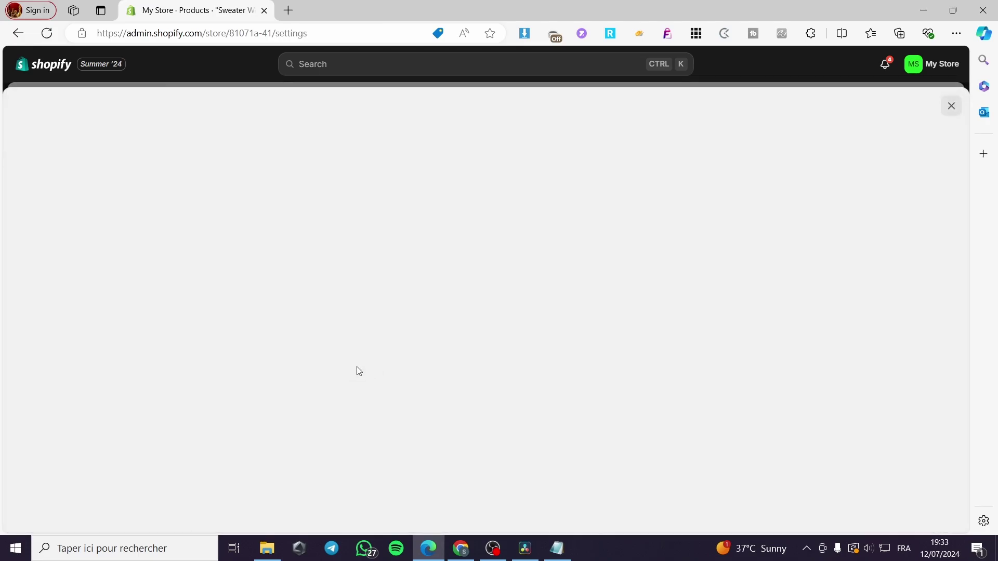
scroll(828, 318, down, 6)
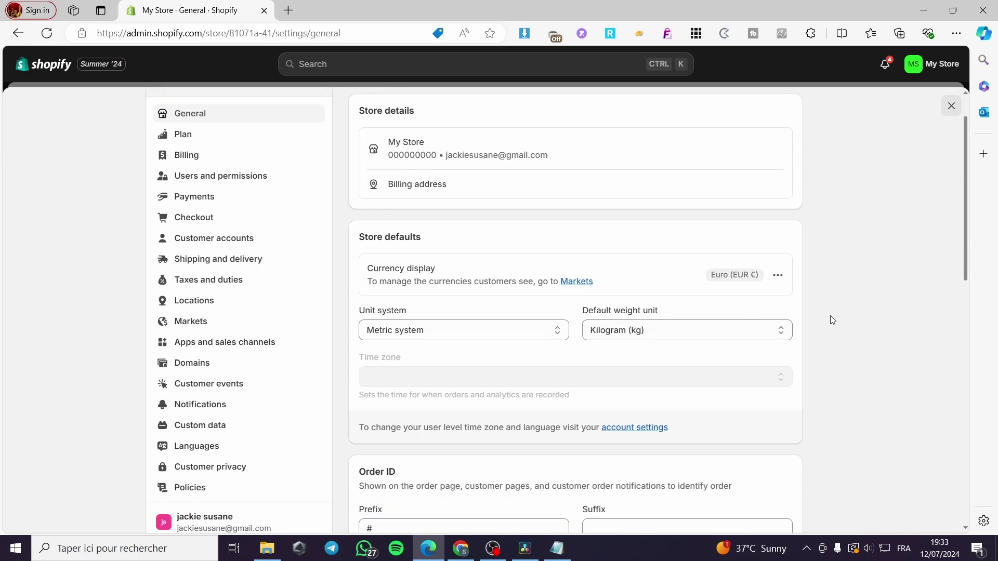
scroll(788, 326, up, 5)
scroll(174, 398, down, 2)
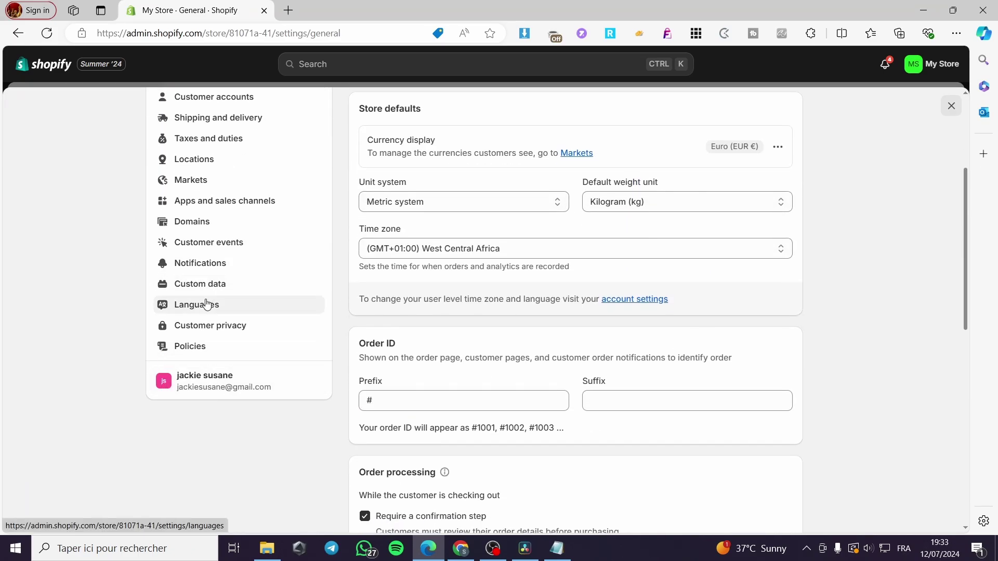
click(210, 284)
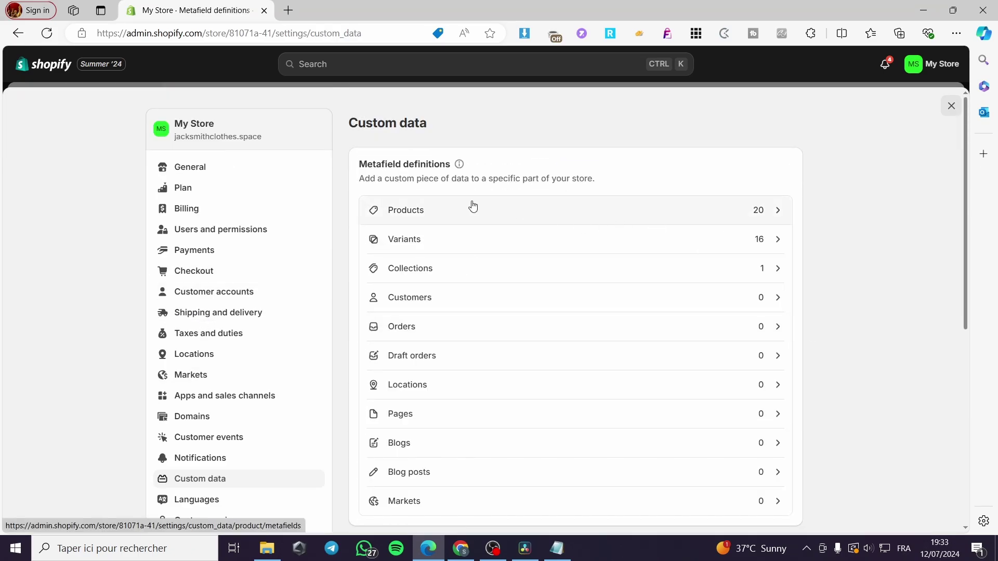
click(425, 244)
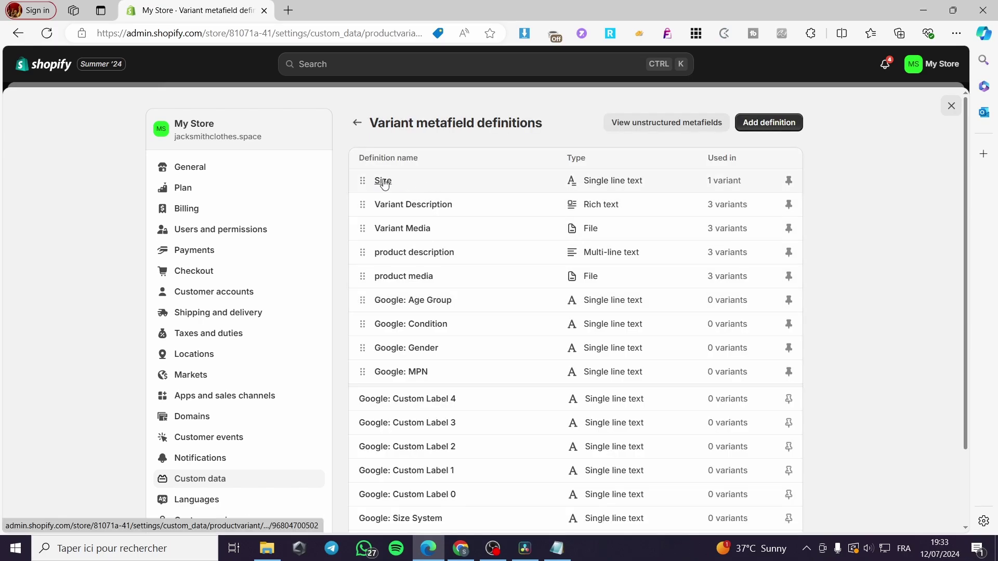
click(775, 124)
Step: Name the definition color and paste color into its description
click(396, 181)
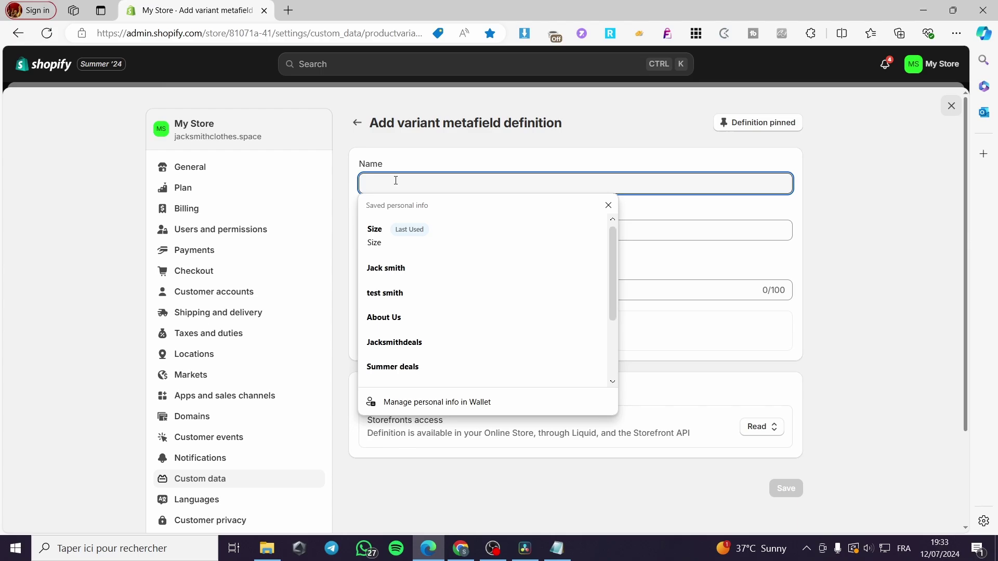
text(color)
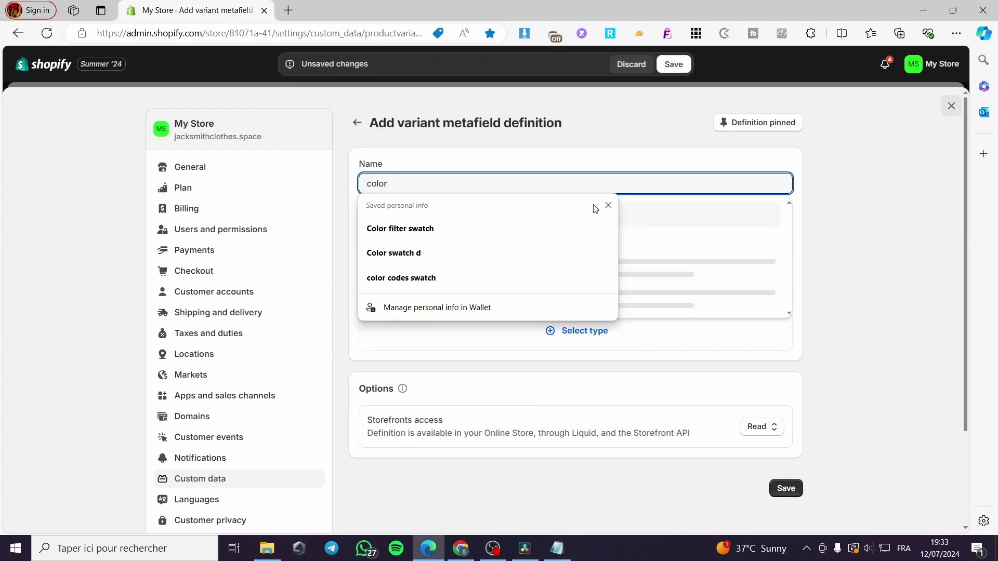
click(890, 257)
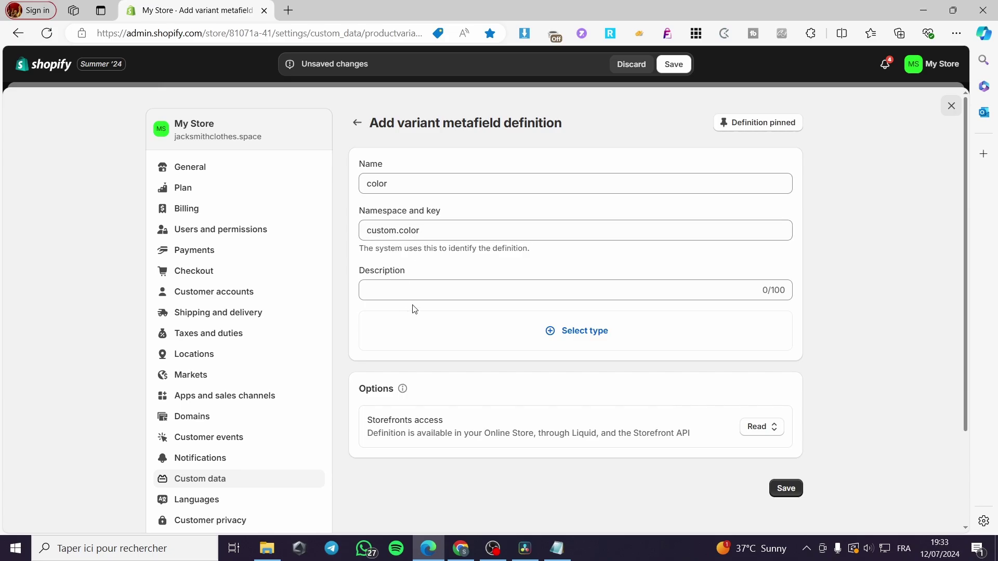
click(528, 288)
double_click(382, 184)
key(ctrl+c)
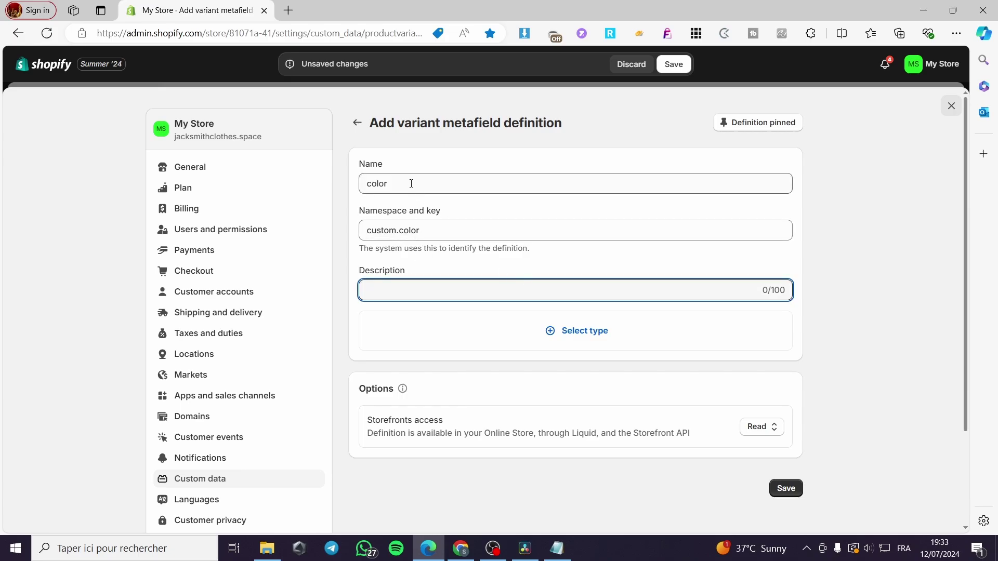
click(682, 291)
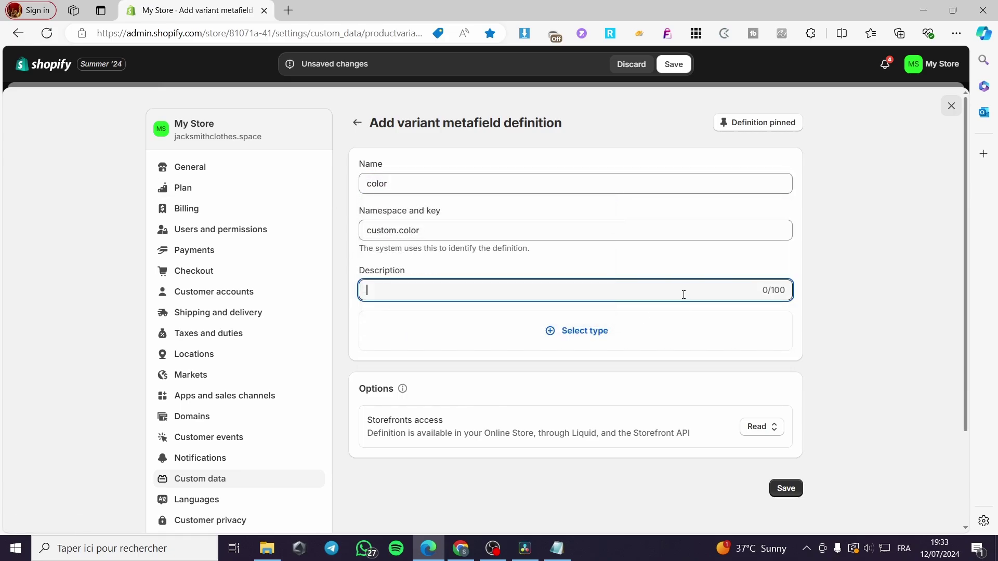
key(ctrl+v)
Step: Set the type to Color as a list of values, save, and close settings
click(594, 332)
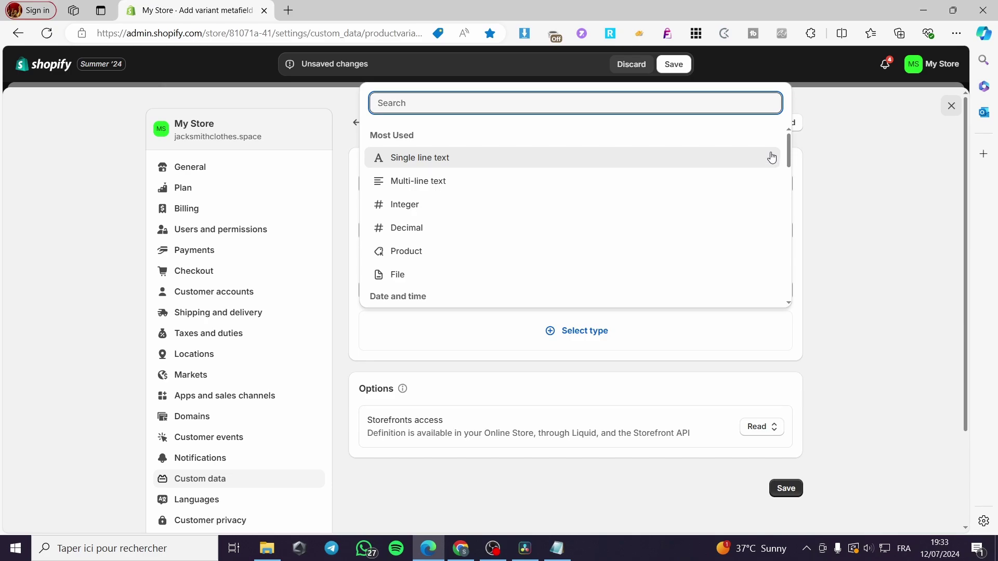
drag(788, 142, 800, 266)
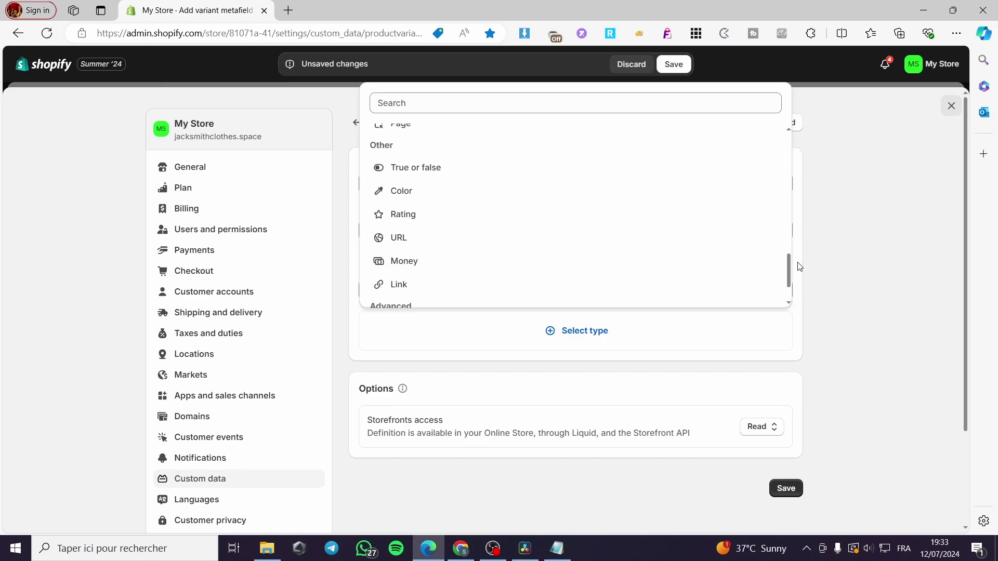
click(432, 199)
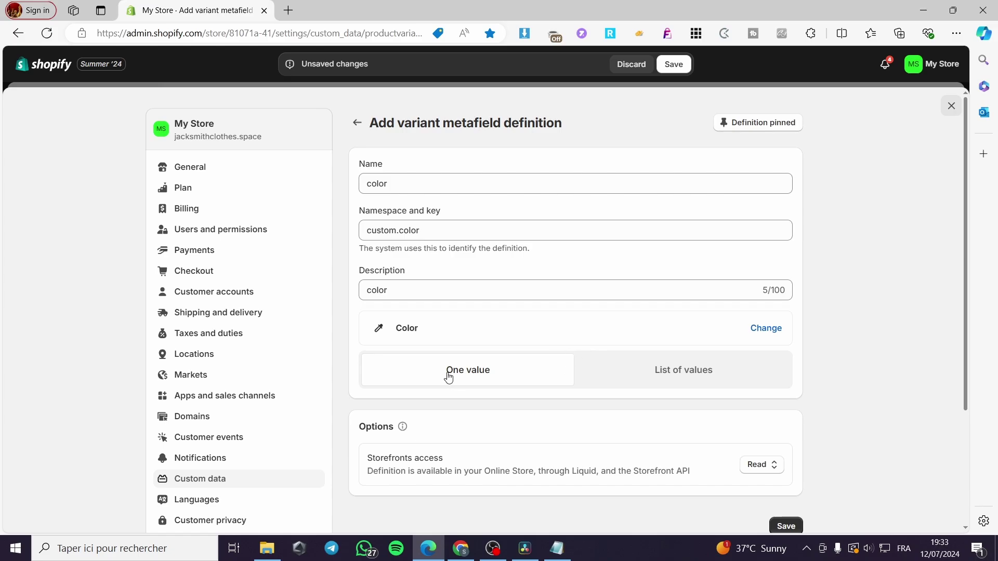
click(693, 378)
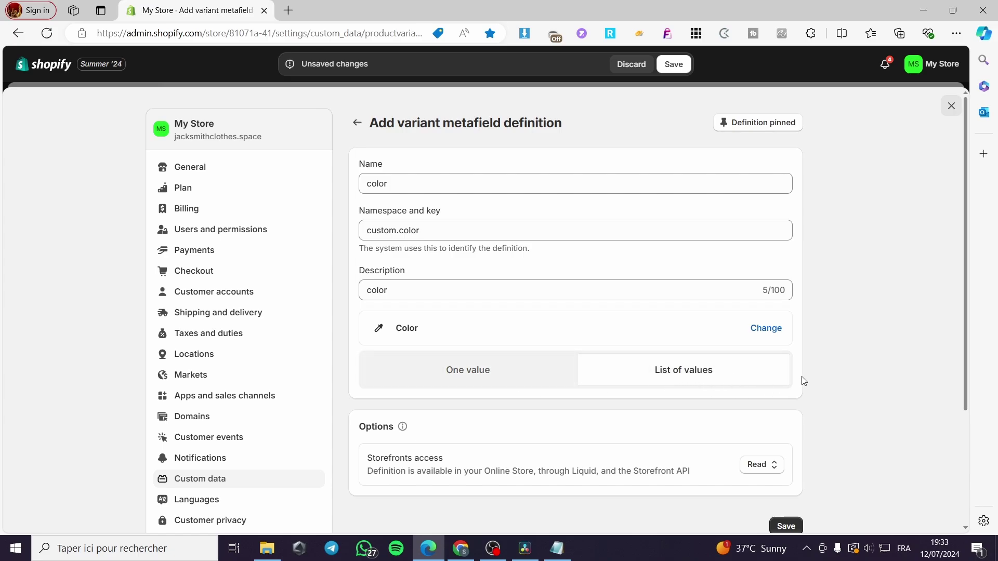
click(786, 523)
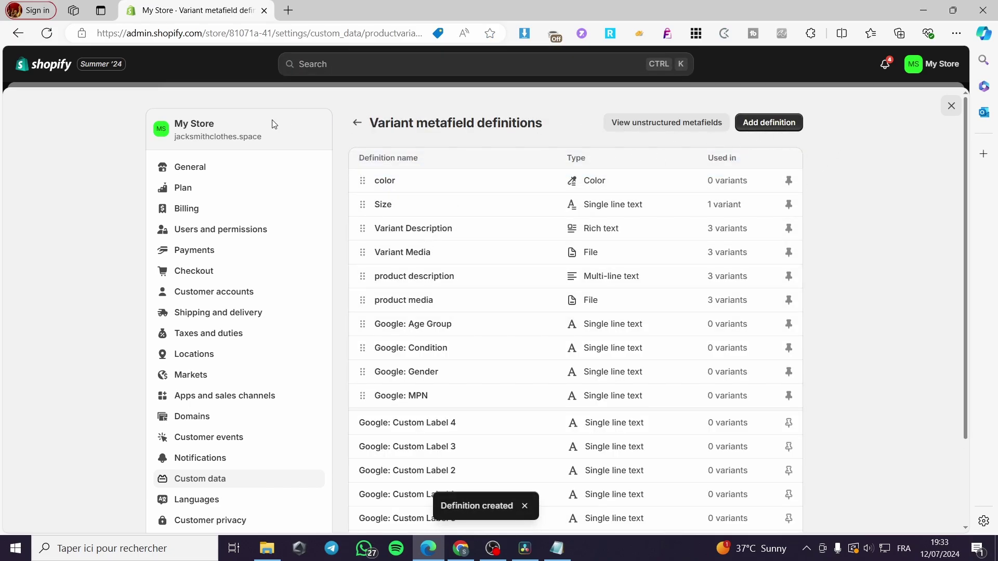
click(951, 106)
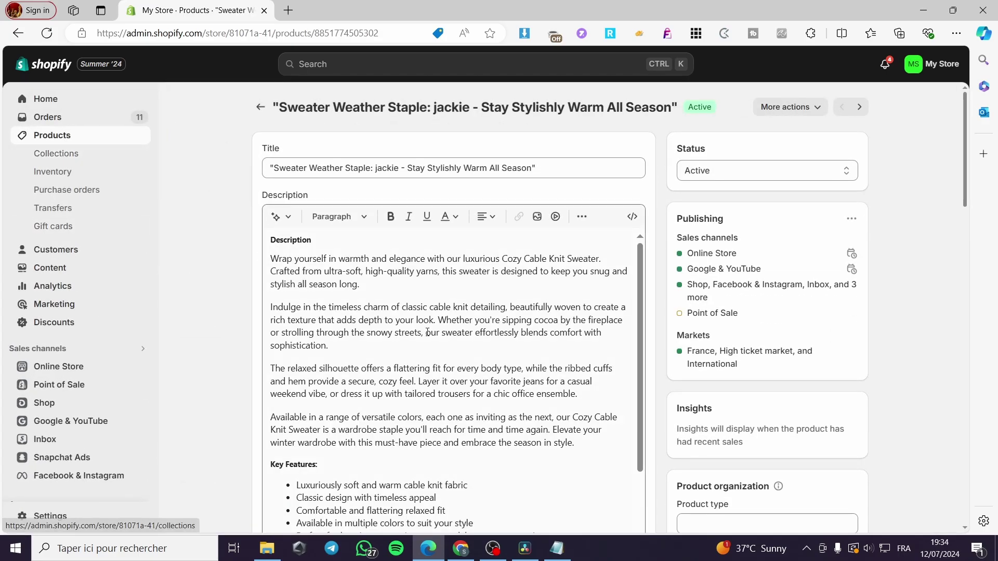
Step: Reload the product page so the new variant color metafield appears
click(47, 33)
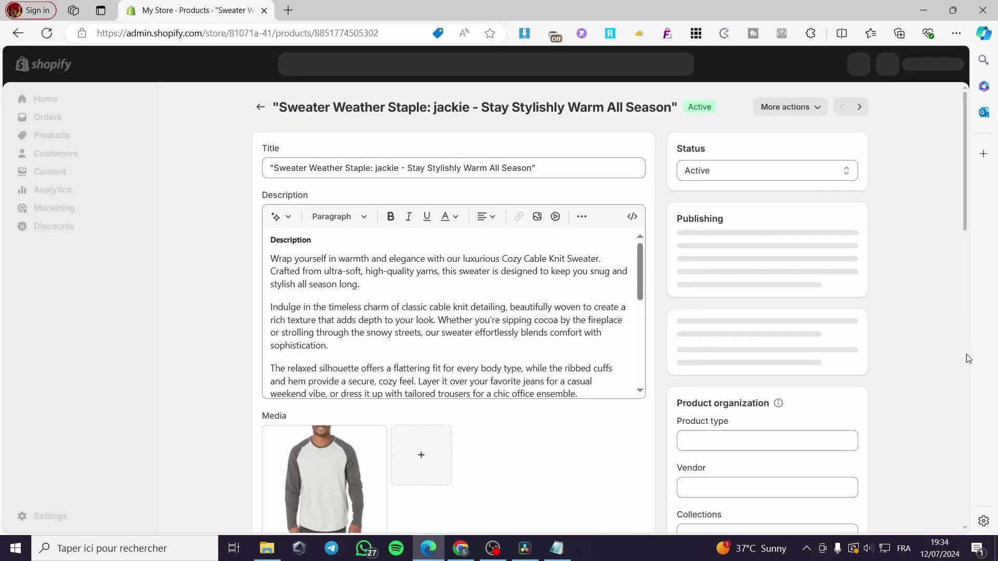
scroll(703, 369, down, 15)
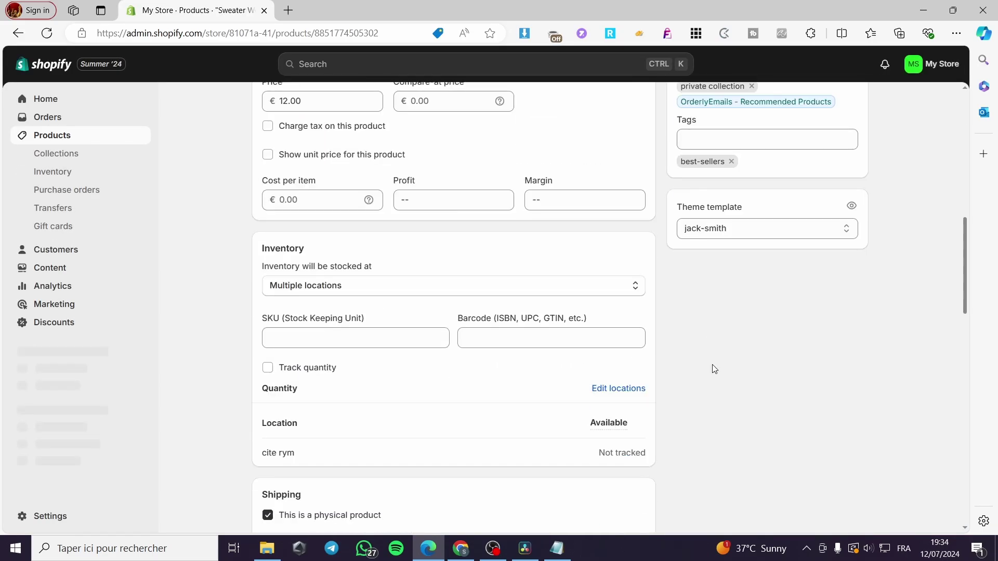
scroll(588, 385, down, 5)
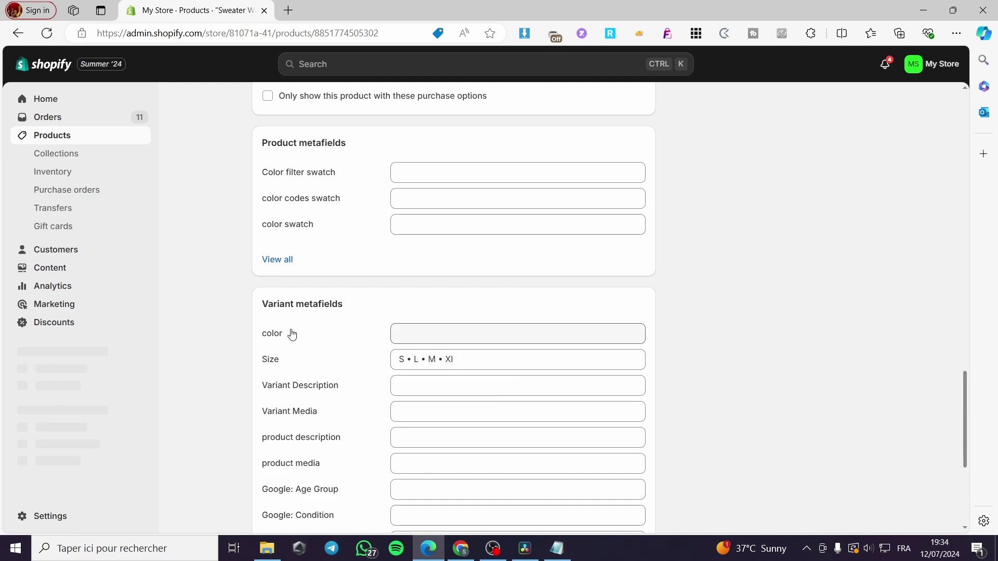
scroll(289, 332, down, 4)
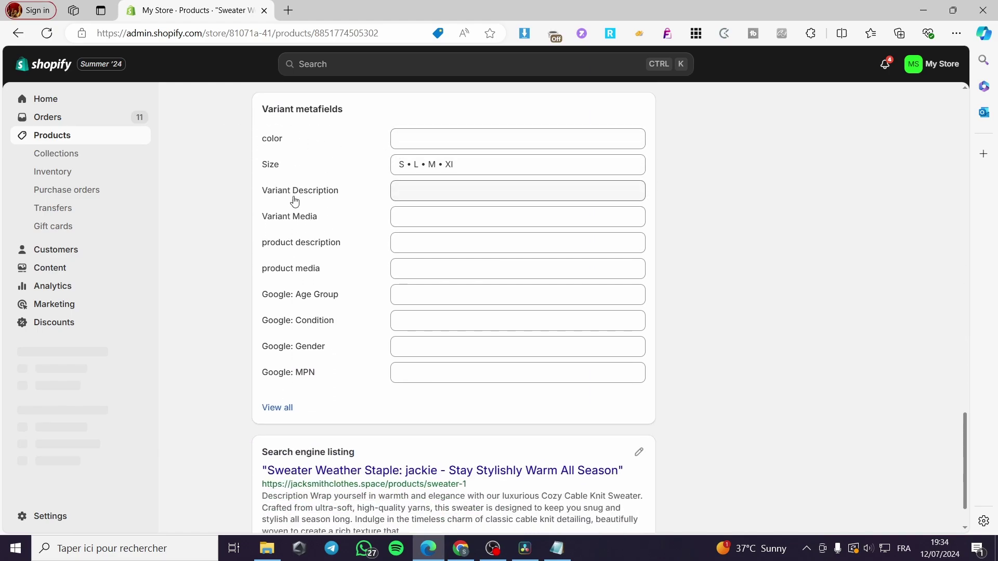
scroll(265, 197, up, 1)
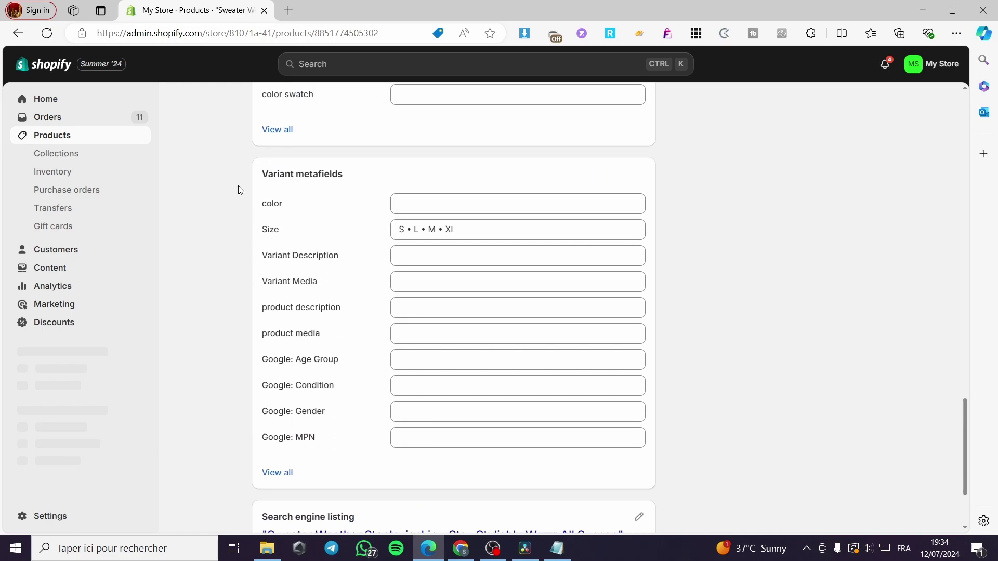
Step: Set the variant color metafield's first two colours to blue #2762FD and red #F92020
click(472, 203)
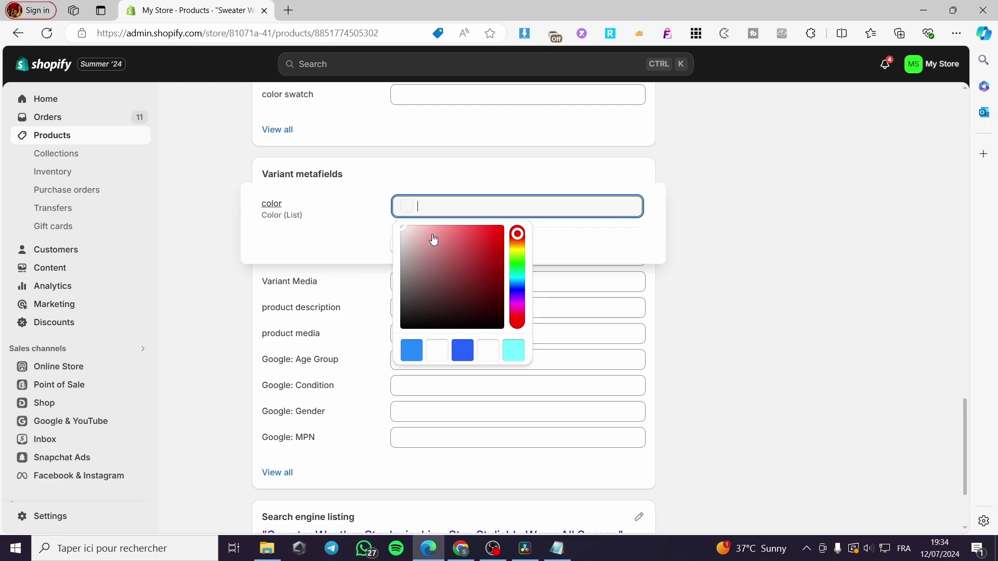
click(460, 351)
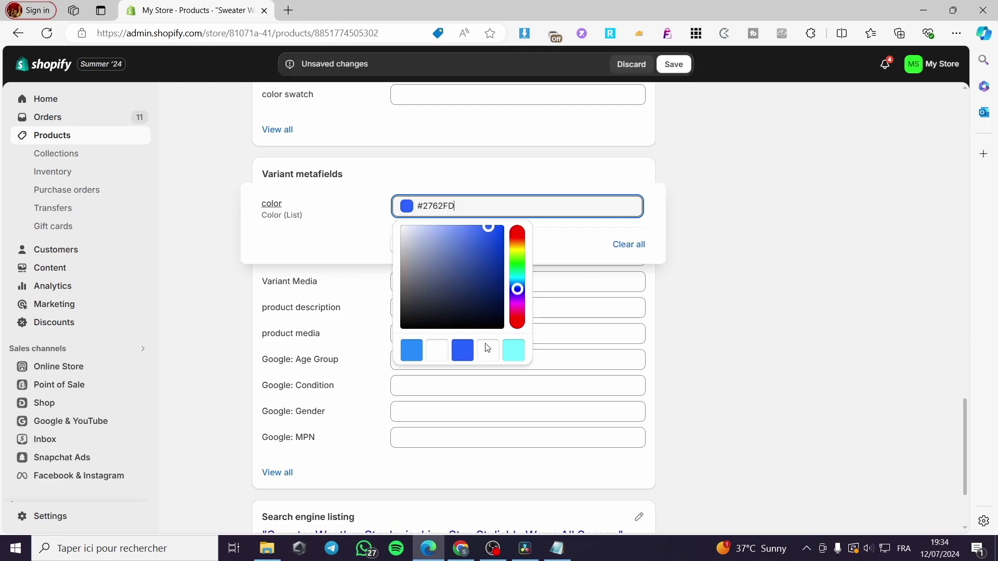
click(551, 255)
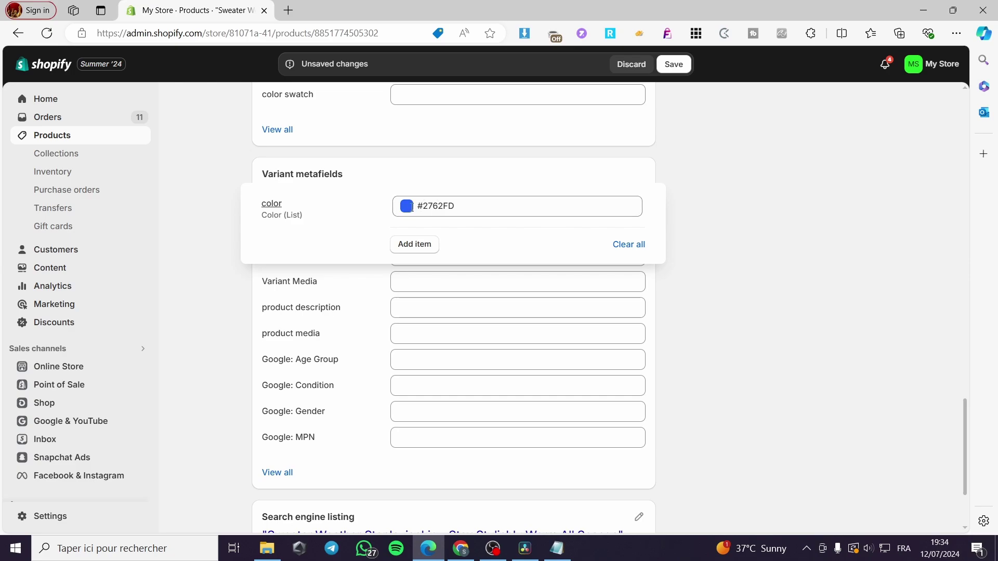
click(415, 246)
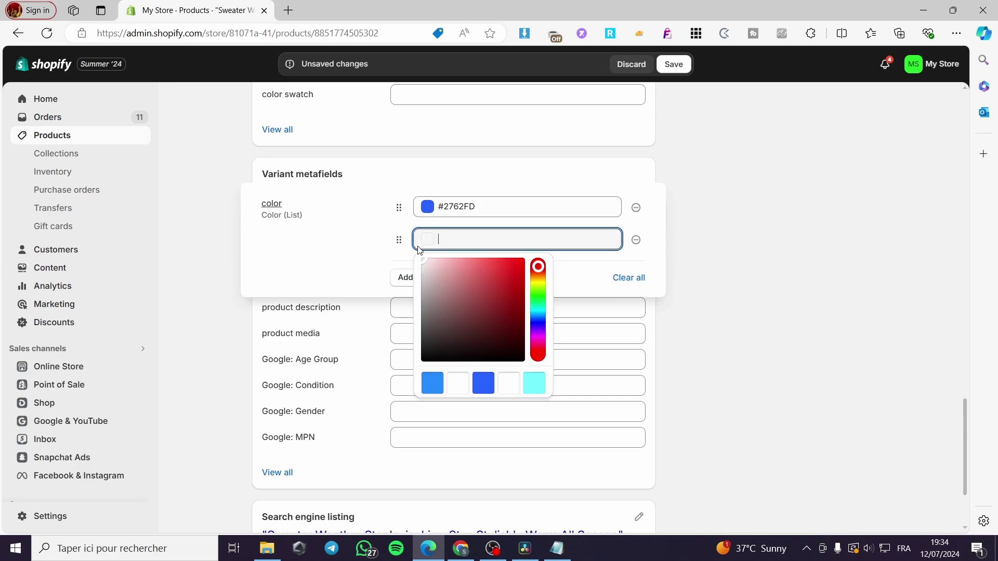
click(513, 266)
click(569, 264)
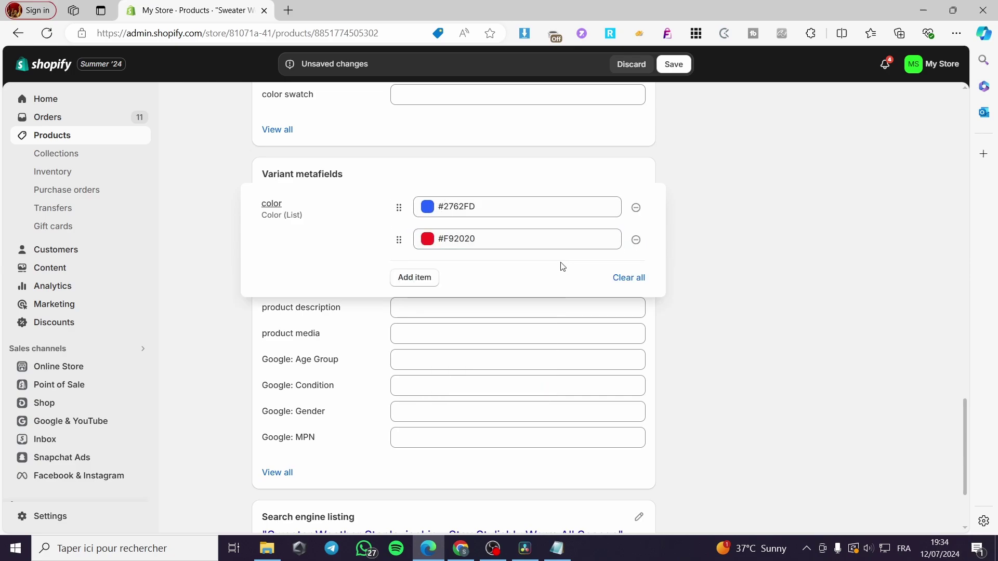
Step: Add cyan #73F7FF and white #FFFFFF to the colour list and save the product
click(409, 279)
click(528, 421)
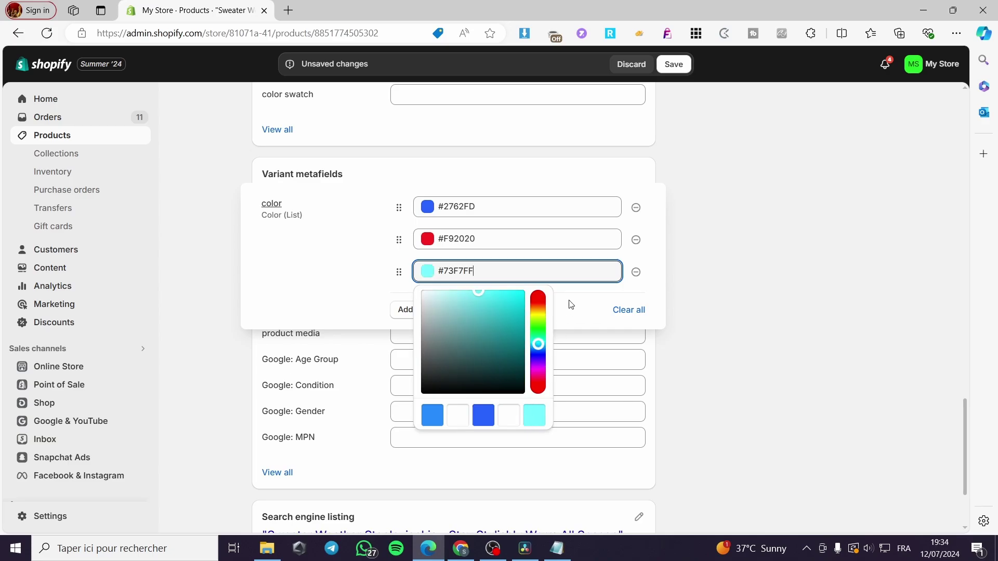
click(574, 303)
click(427, 311)
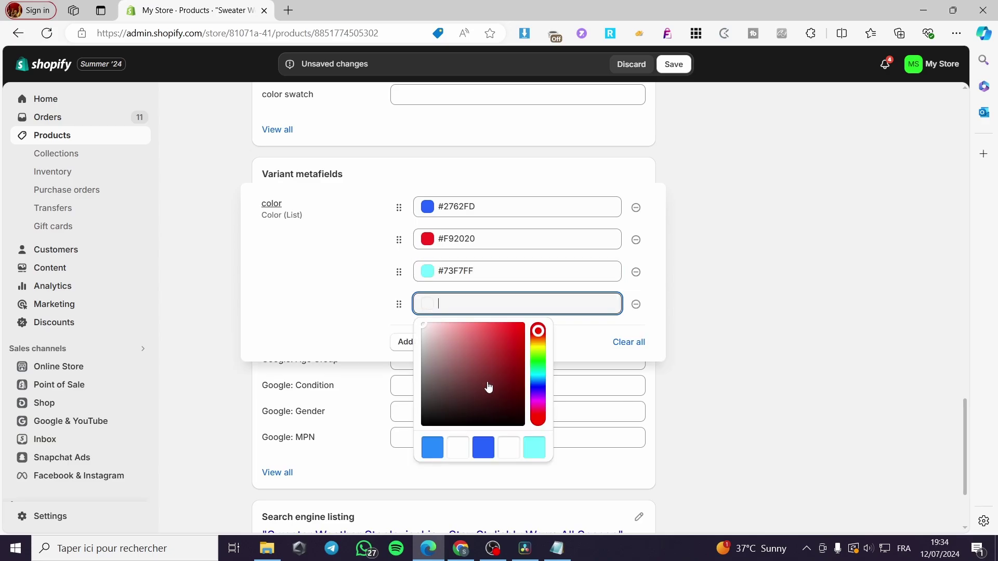
click(512, 456)
click(594, 332)
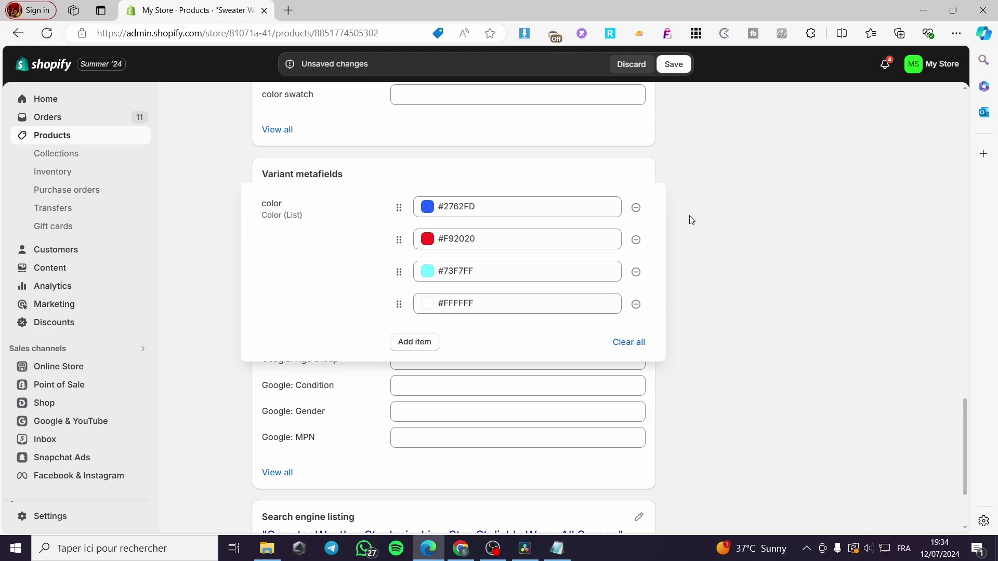
click(705, 203)
click(675, 66)
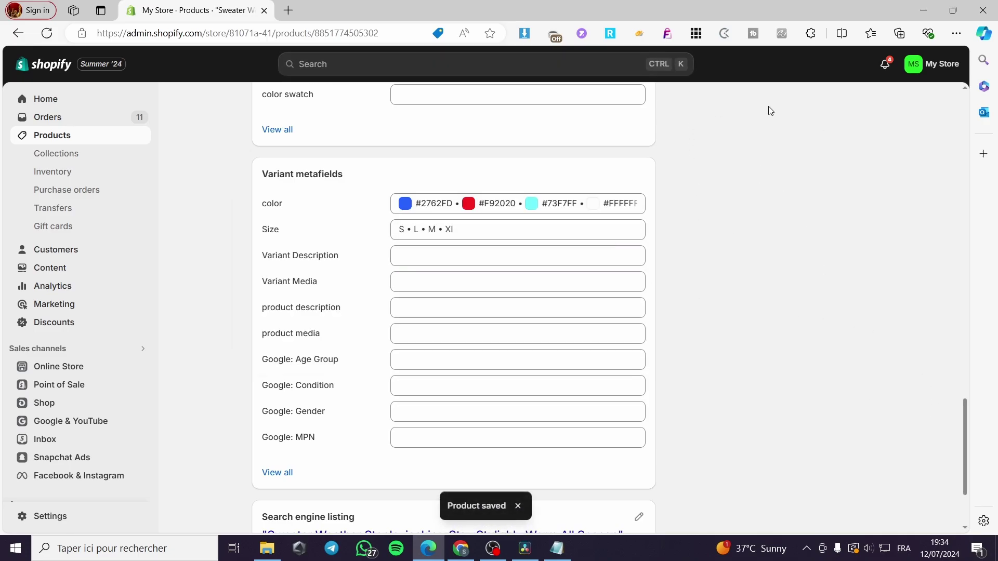
drag(965, 437, 961, 199)
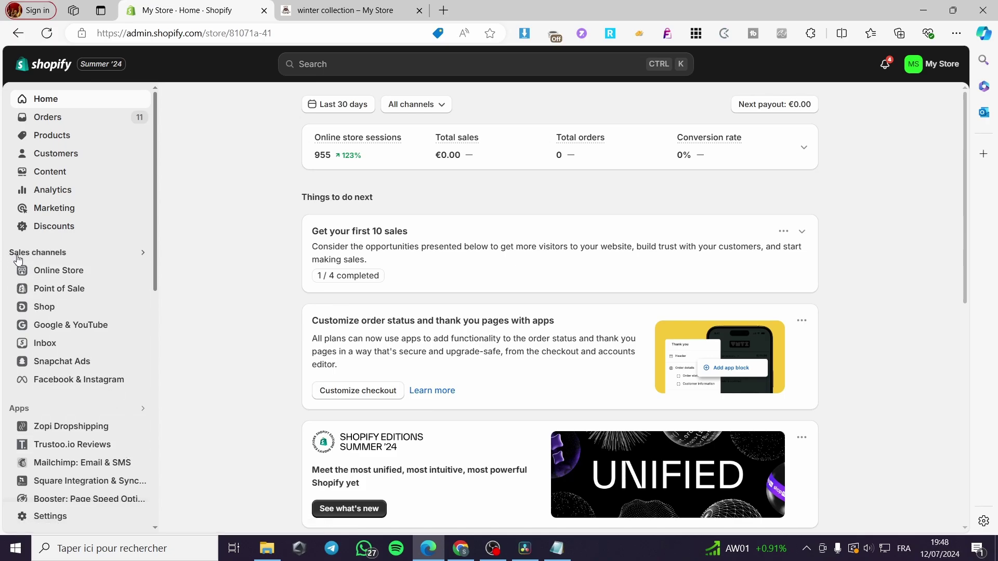
Step: From Online Store > Navigation, launch the Shopify Search & Discovery app under Filters
click(60, 271)
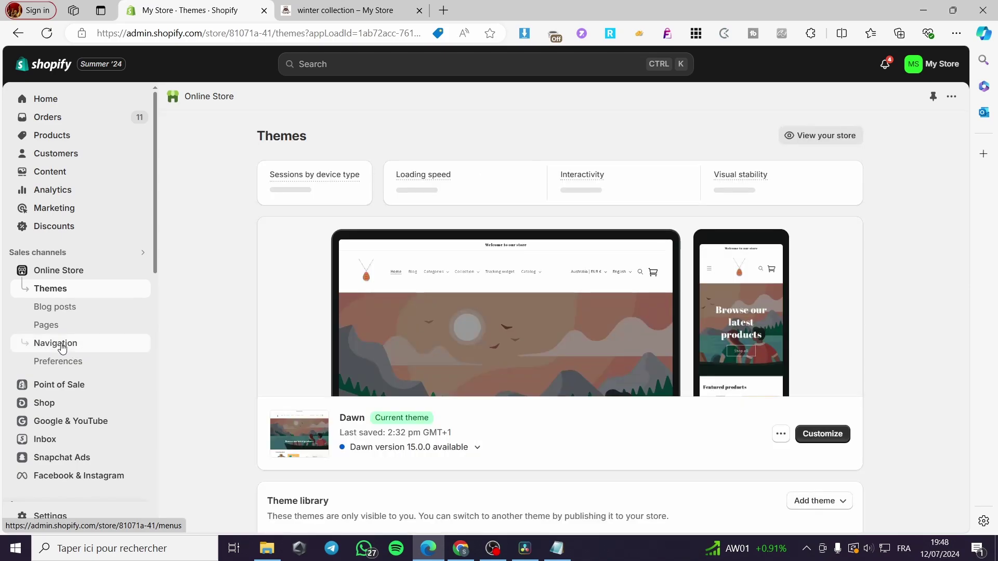
click(60, 346)
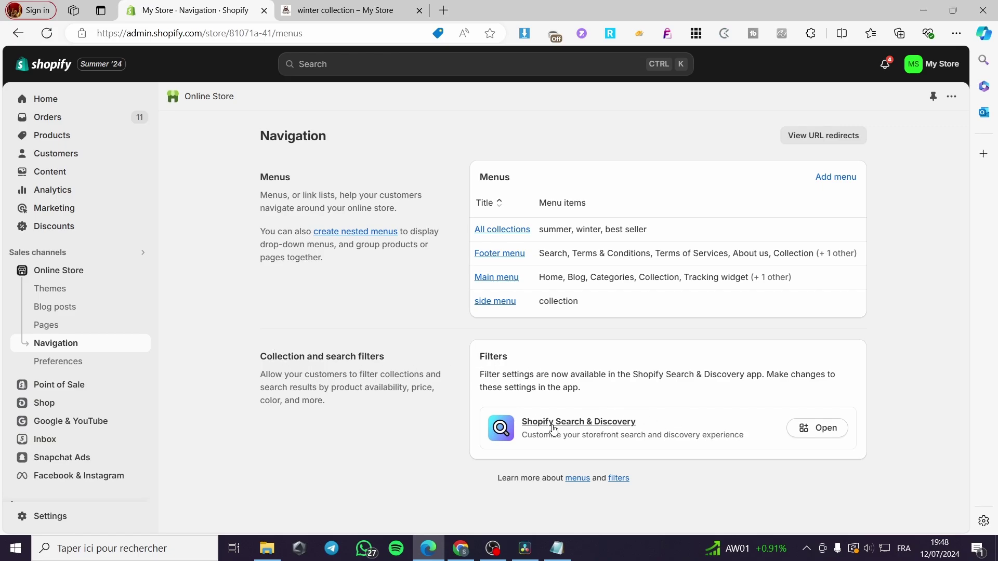
click(824, 434)
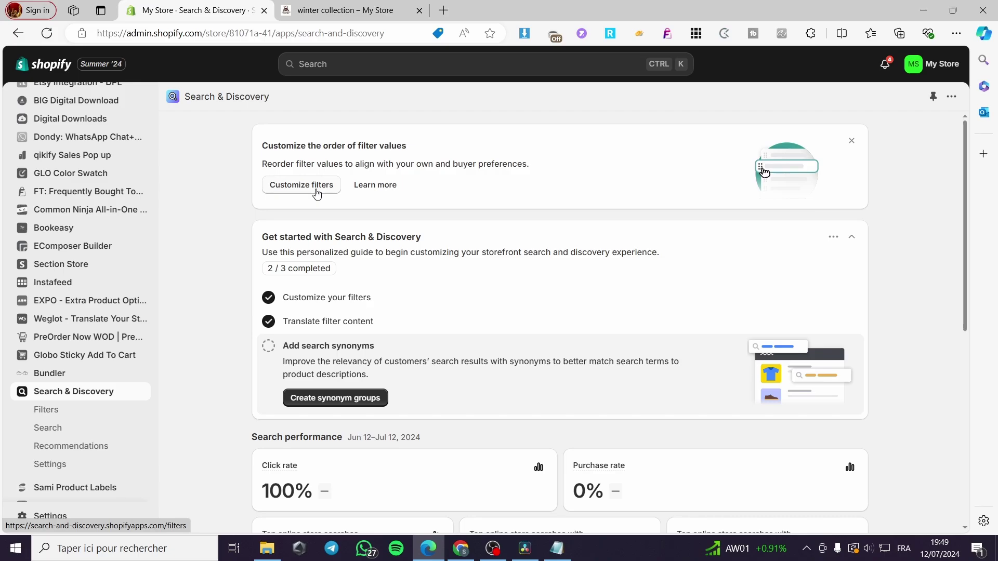
Step: Start a new storefront filter with the Size variant metafield as its source
click(316, 191)
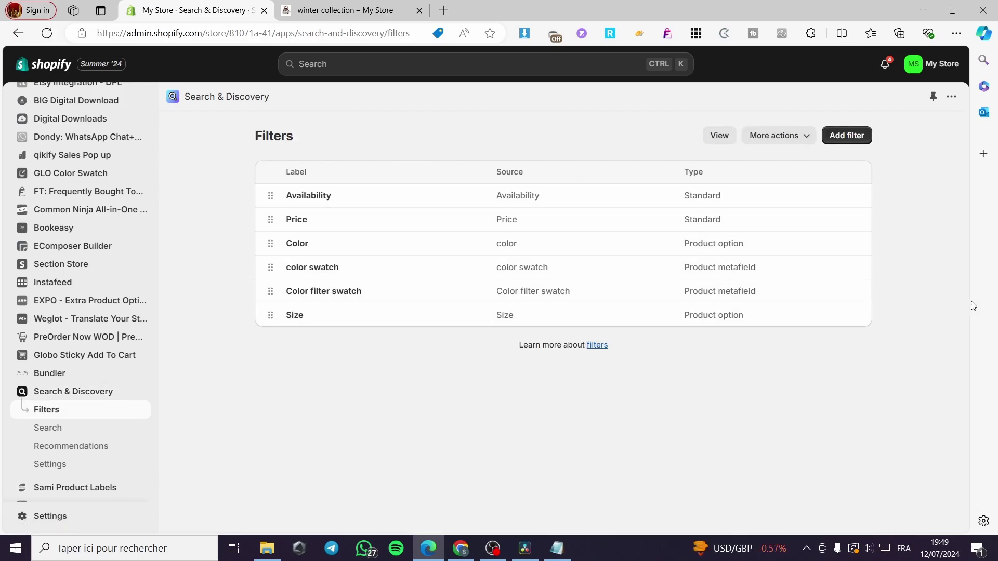
click(858, 143)
click(328, 198)
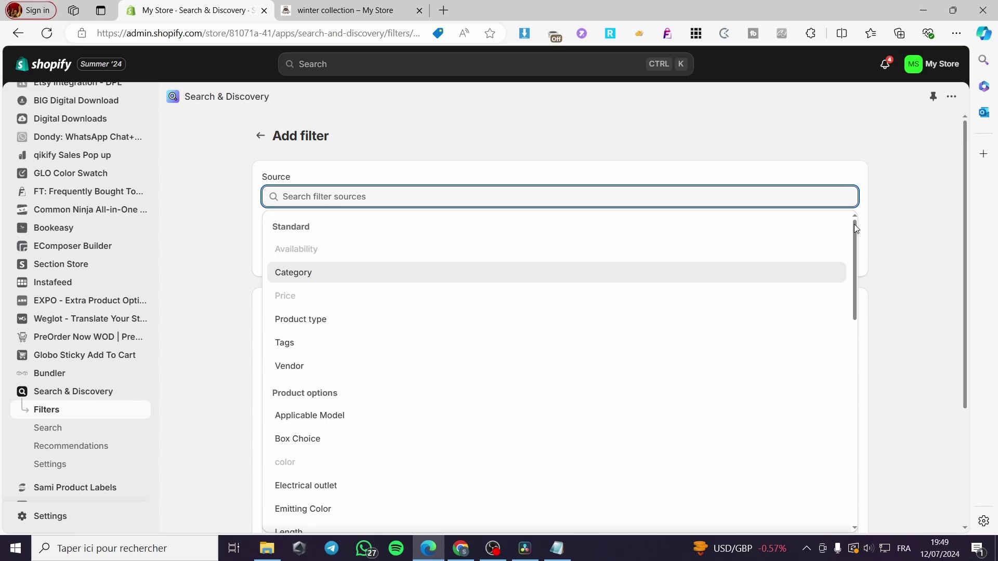
drag(855, 229, 856, 499)
scroll(903, 452, down, 1)
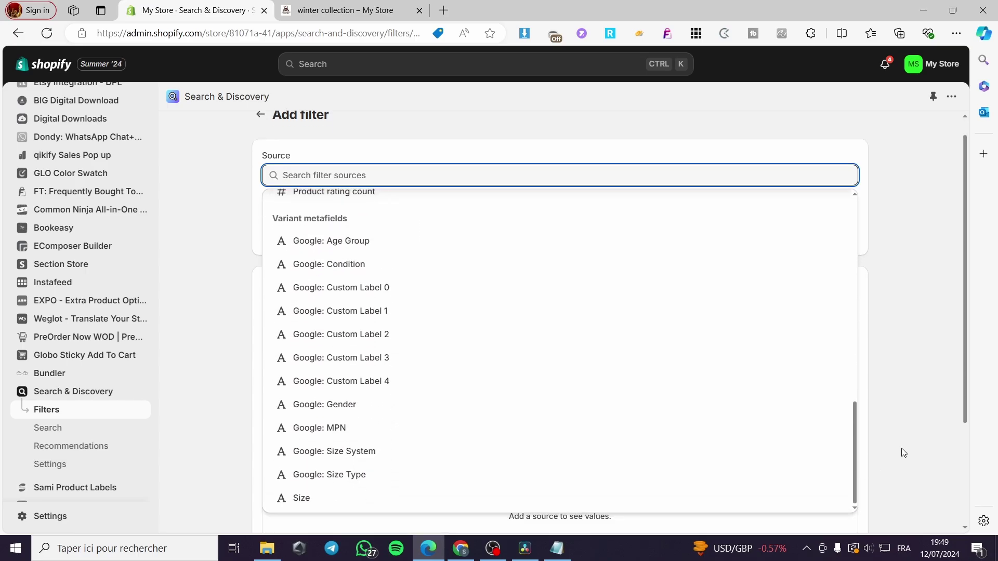
scroll(903, 452, down, 3)
scroll(771, 151, up, 3)
click(666, 194)
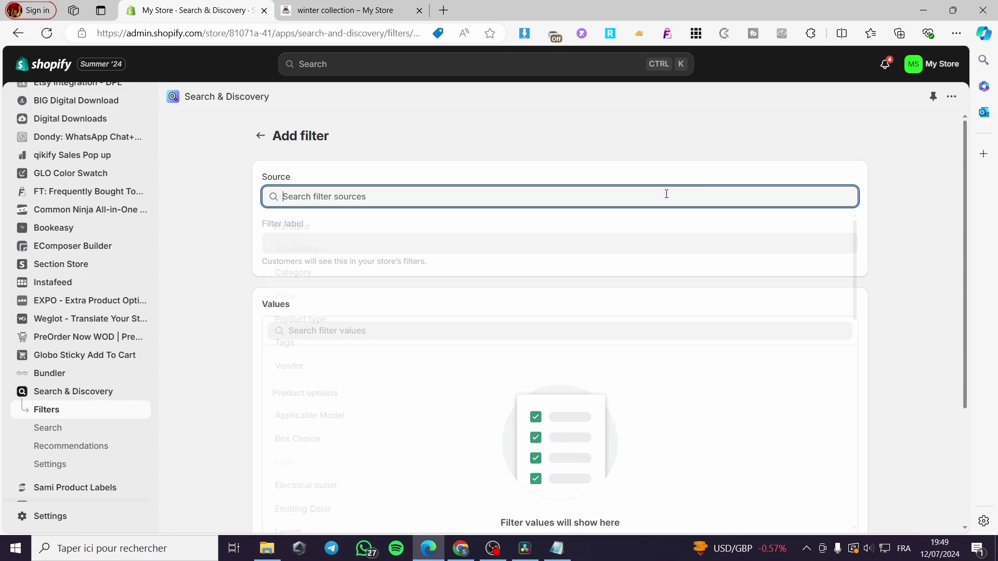
scroll(594, 329, down, 15)
scroll(606, 338, up, 2)
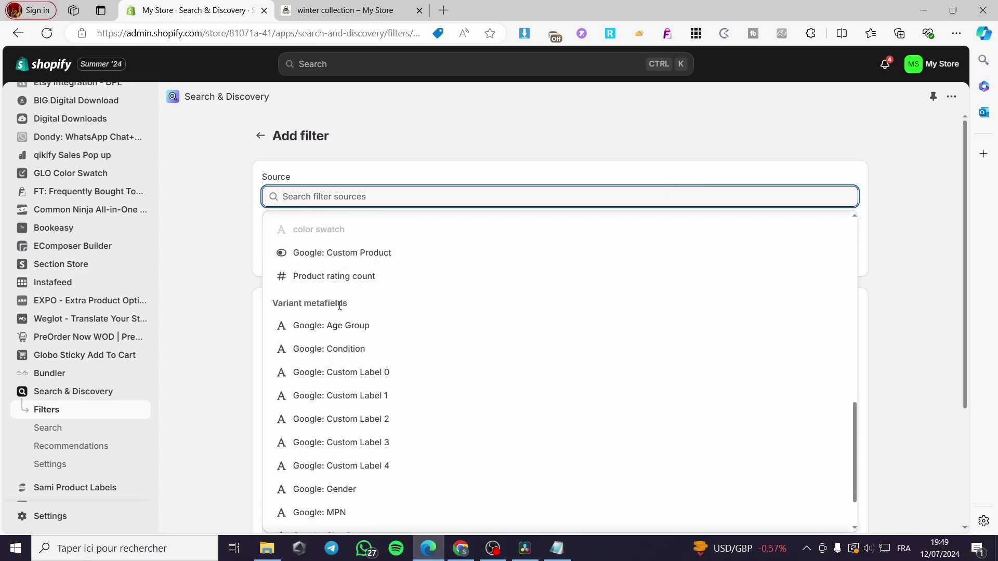
scroll(339, 305, down, 1)
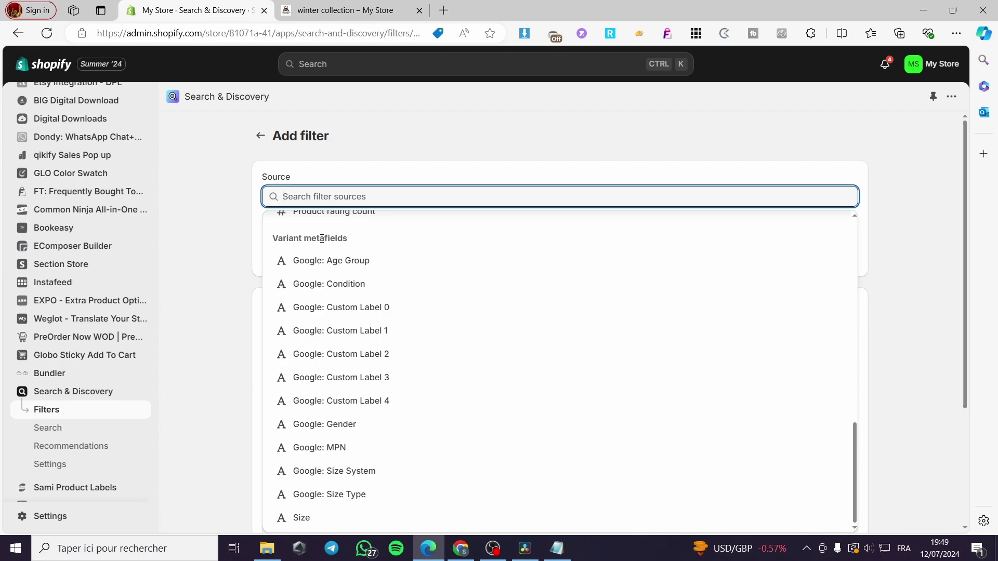
click(328, 524)
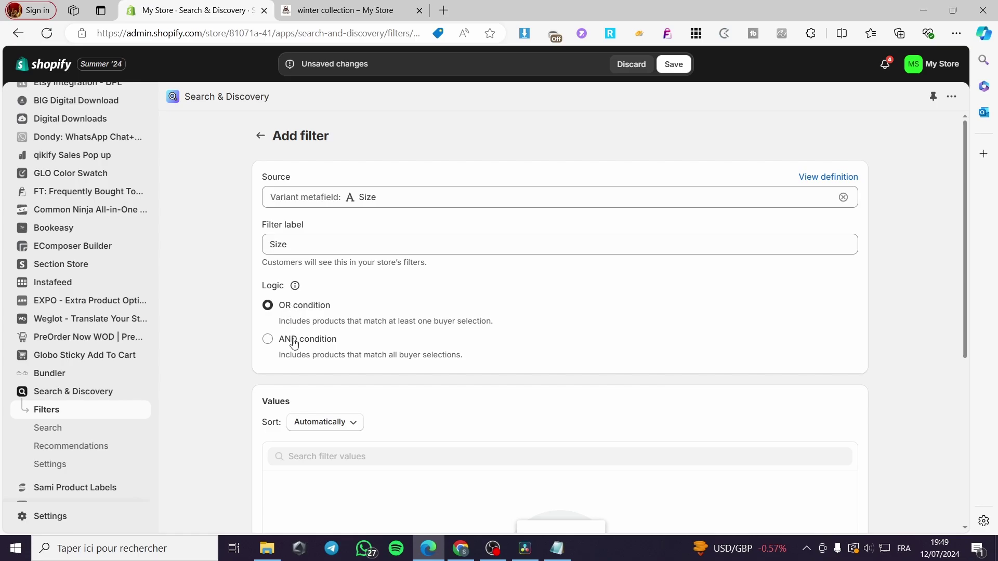
Step: Keep value sorting on Automatically, save the Size filter, and return to the filters list
scroll(424, 338, down, 4)
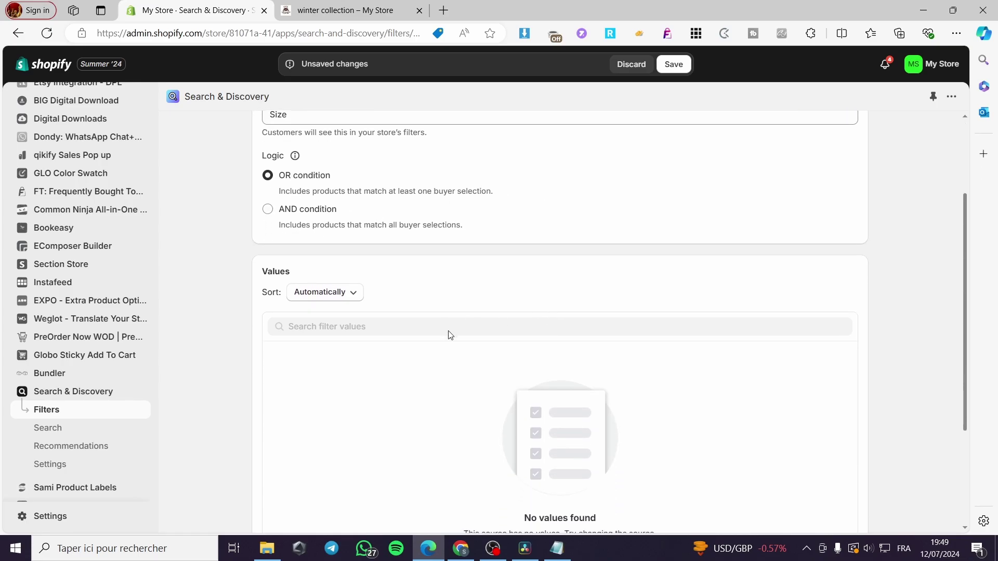
scroll(353, 236, down, 1)
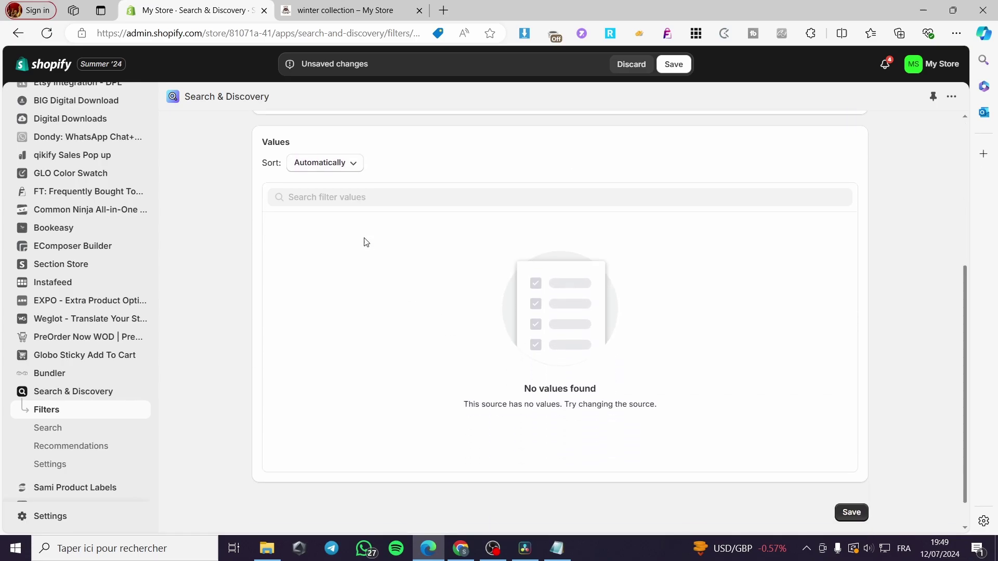
click(348, 162)
click(328, 214)
click(343, 165)
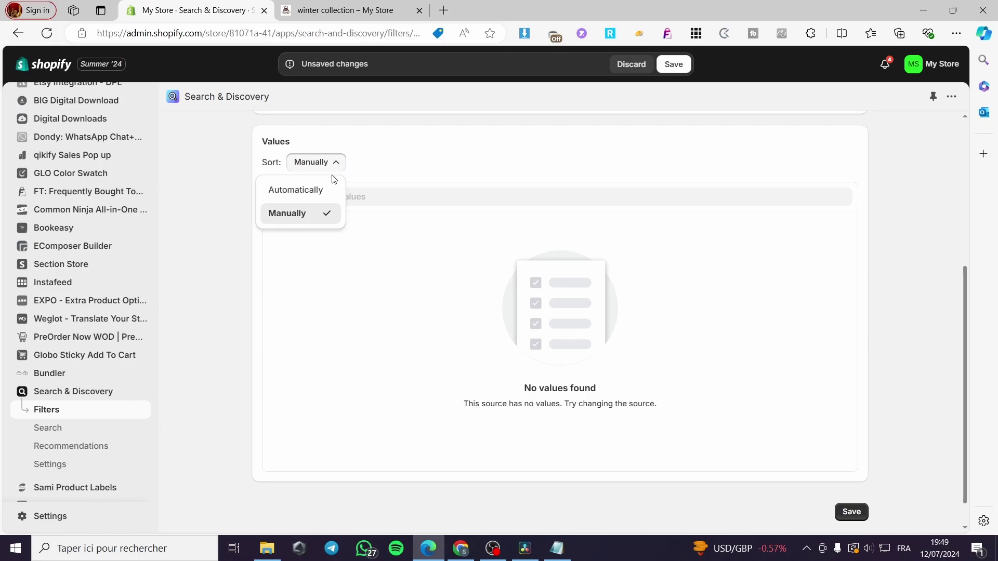
click(306, 187)
click(850, 512)
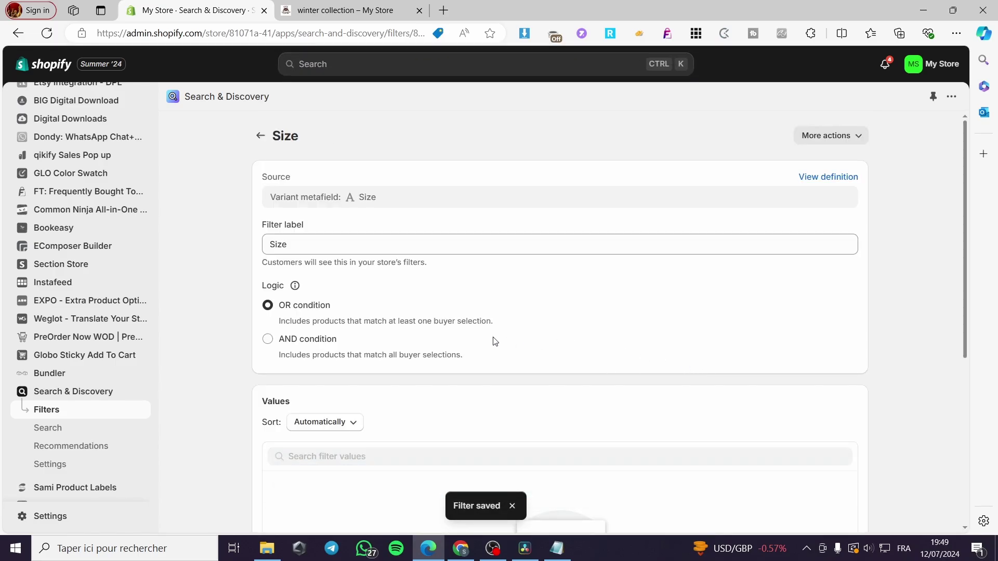
click(852, 140)
click(383, 133)
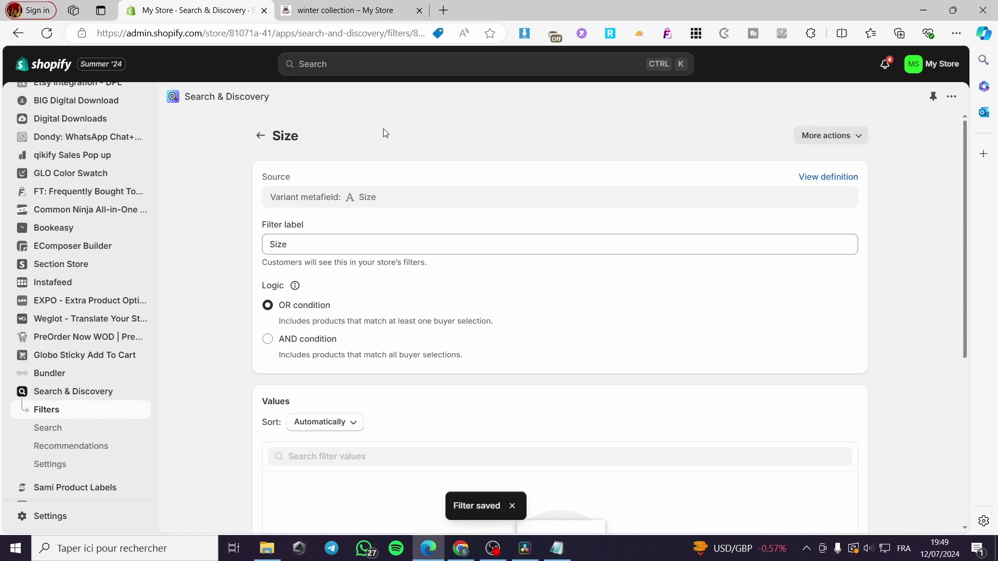
click(260, 136)
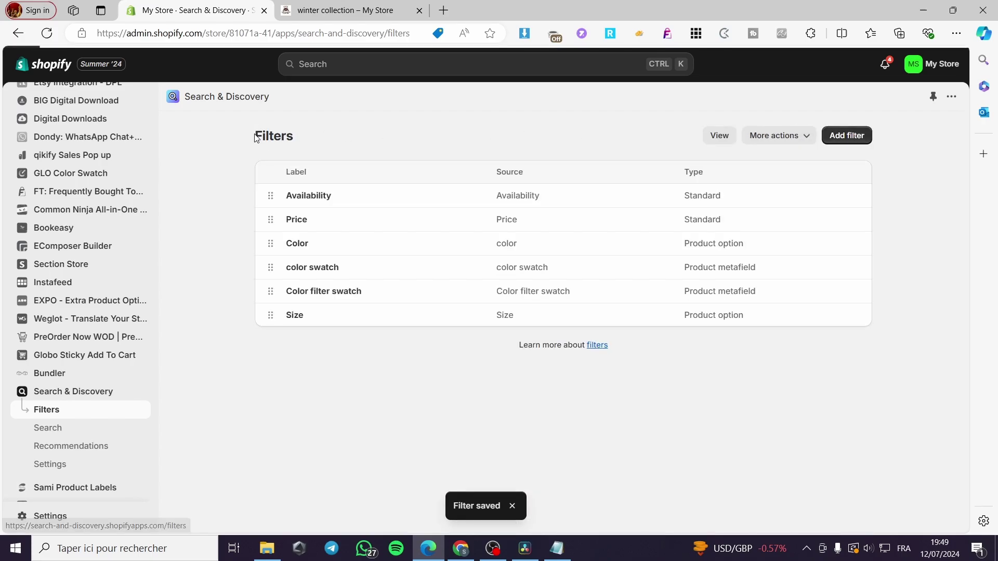
Step: Start another new filter and browse the list of available filter sources
click(855, 136)
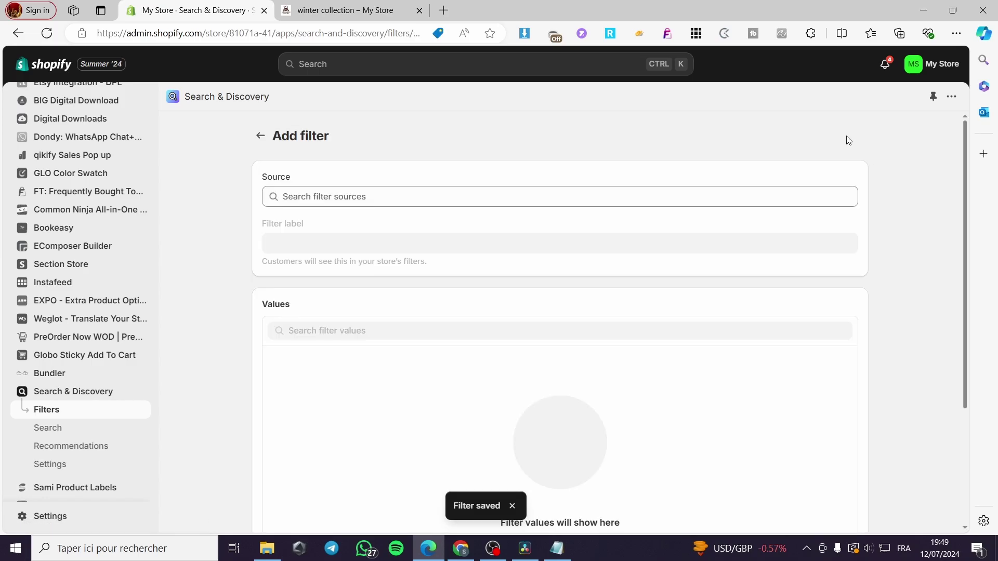
click(342, 196)
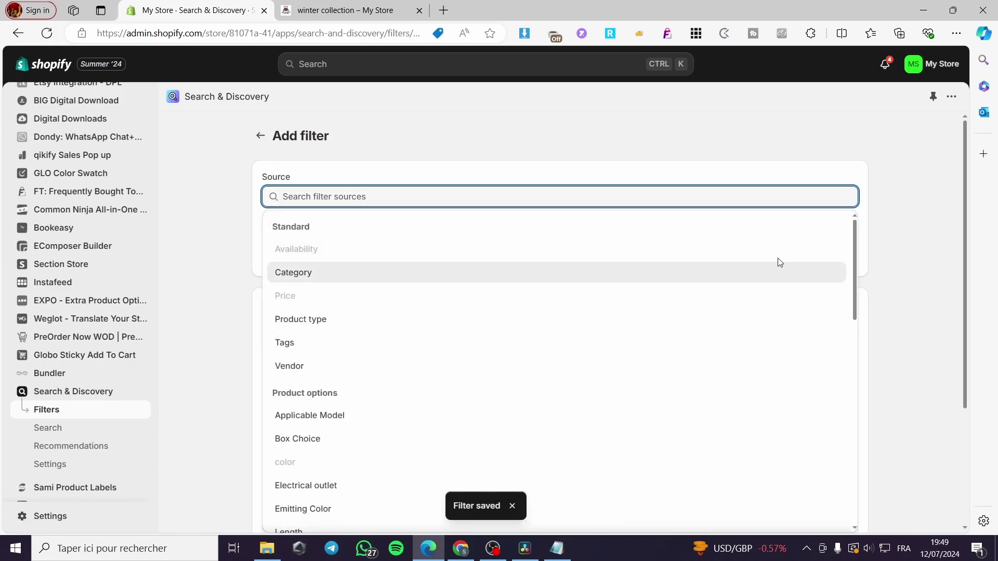
scroll(841, 252, down, 3)
scroll(537, 383, up, 3)
scroll(341, 309, down, 3)
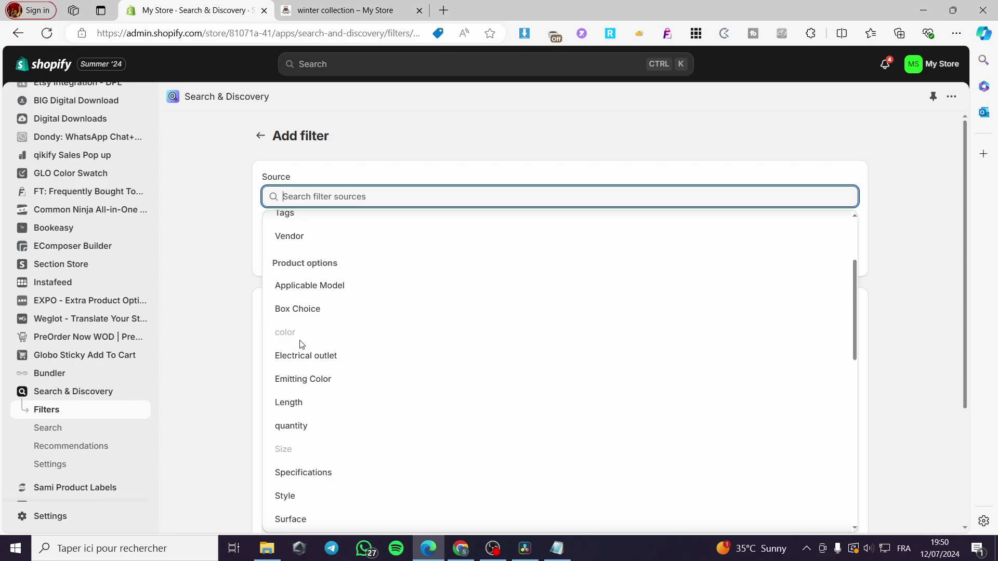
scroll(306, 331, down, 4)
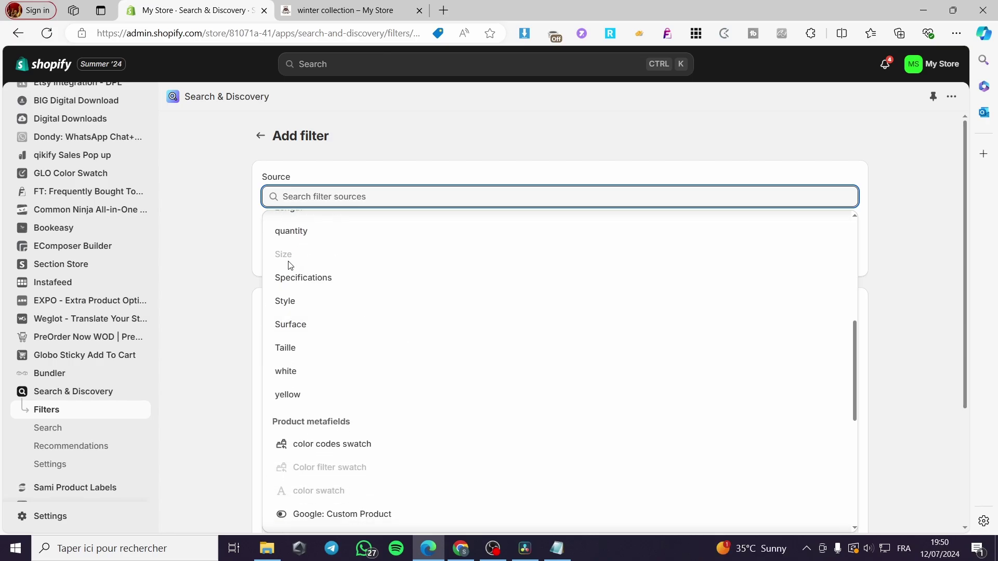
scroll(424, 311, down, 5)
scroll(468, 418, up, 6)
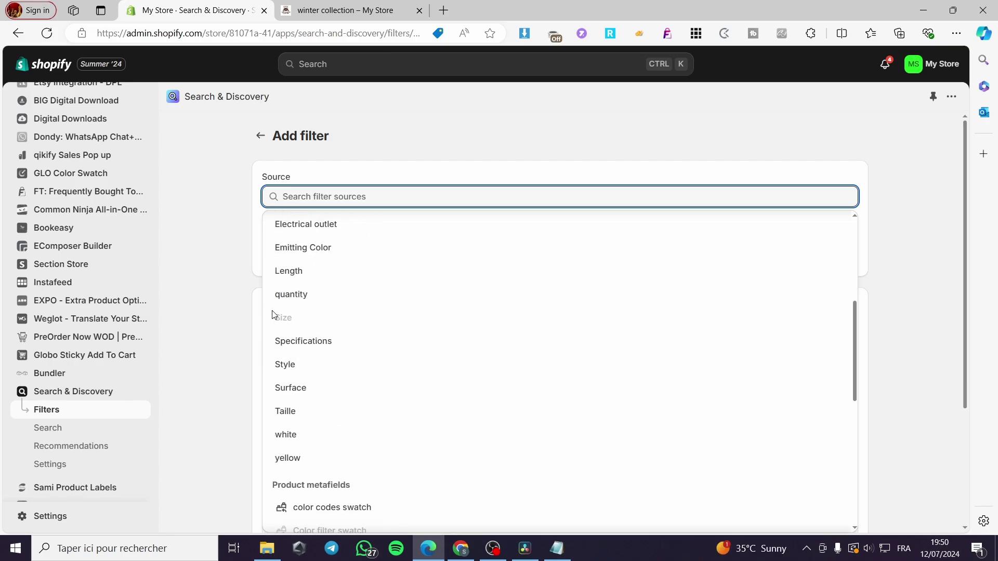
scroll(392, 341, down, 5)
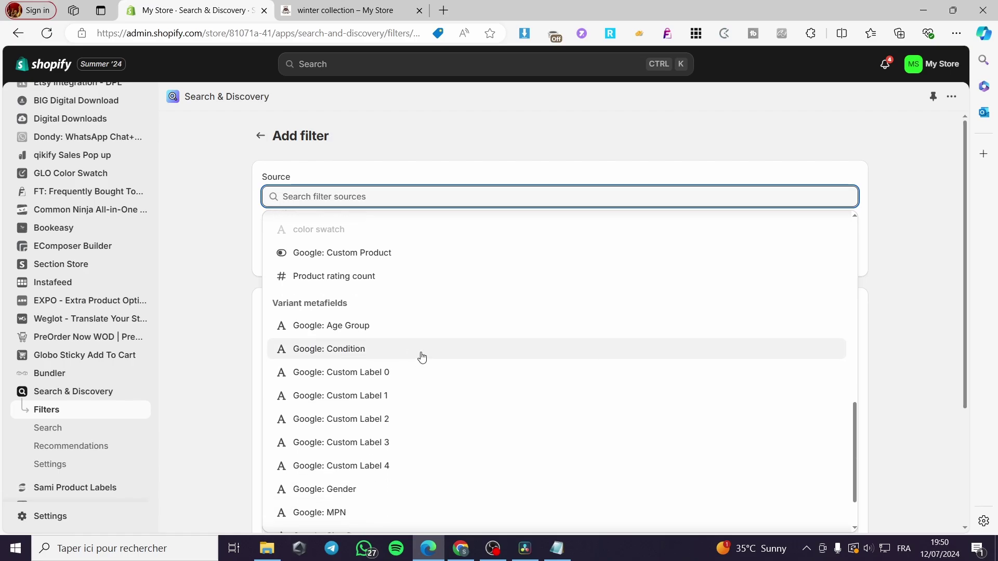
scroll(422, 327, up, 1)
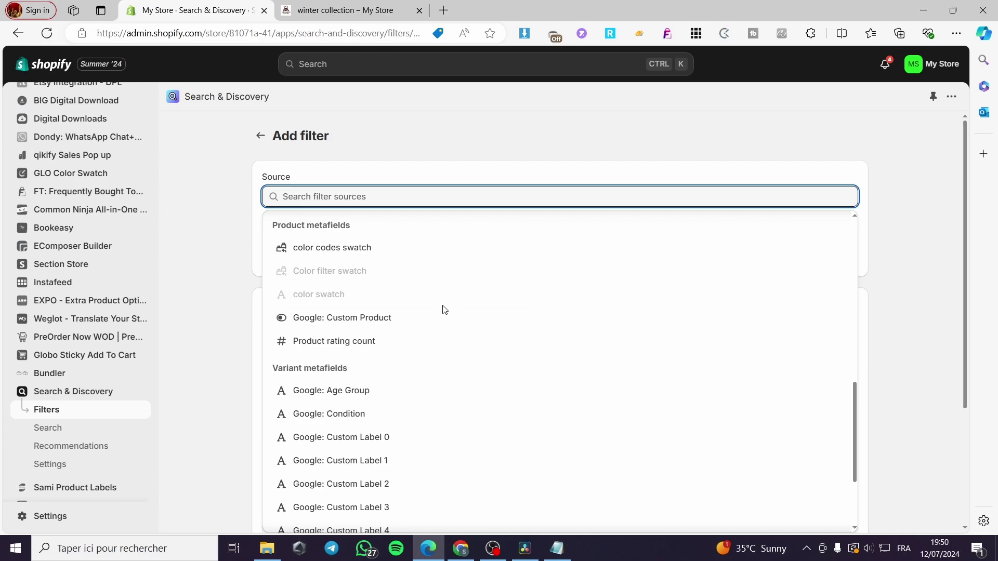
Step: Look through the source list again and close it without choosing a source
scroll(445, 309, down, 3)
scroll(915, 321, down, 5)
scroll(537, 229, up, 3)
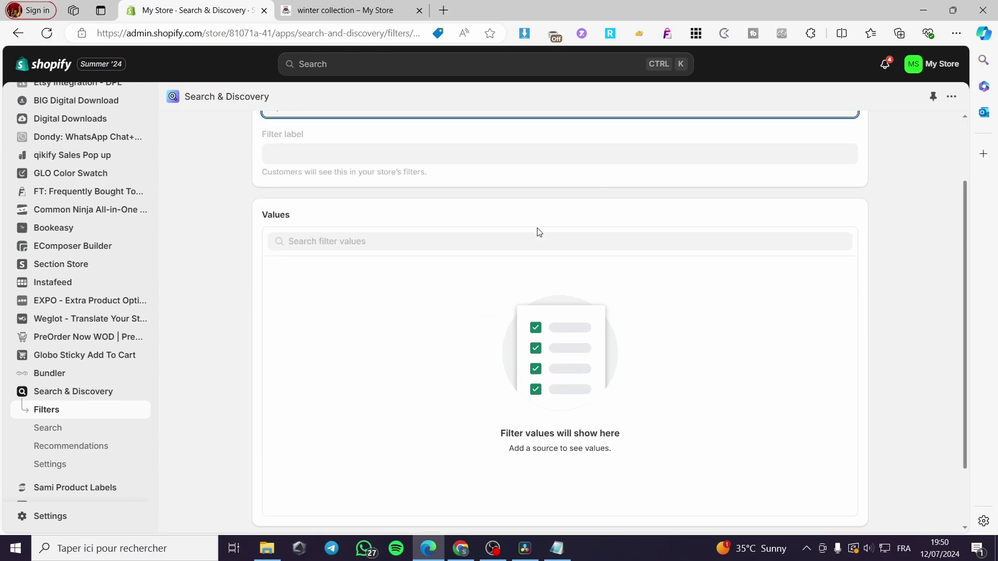
click(474, 196)
scroll(595, 318, down, 5)
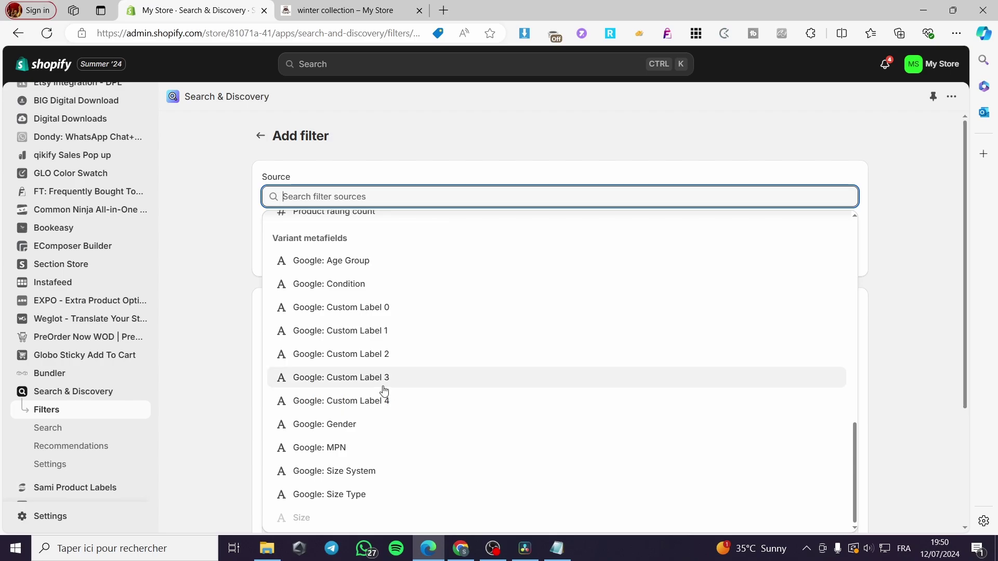
scroll(372, 401, up, 5)
scroll(333, 312, up, 3)
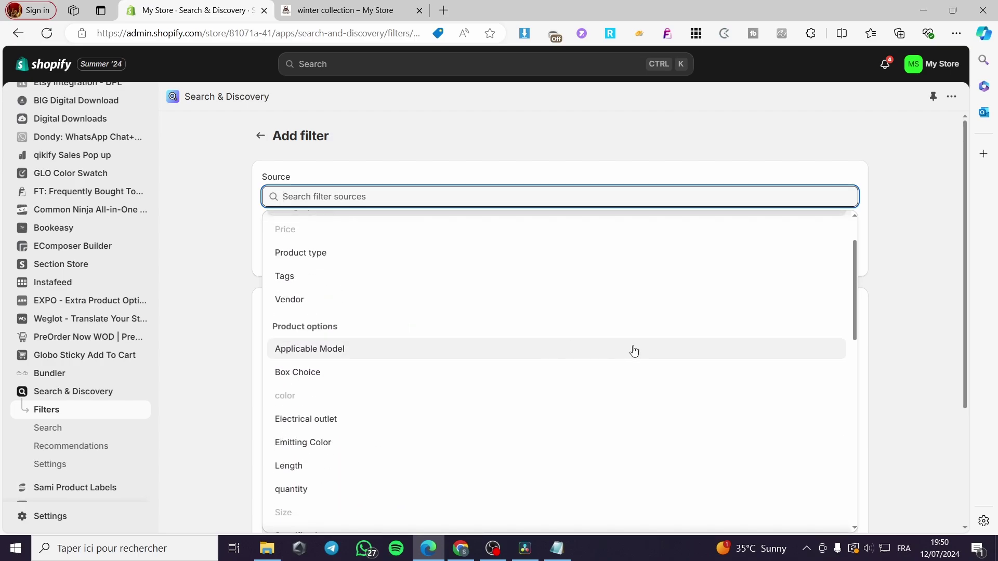
click(951, 261)
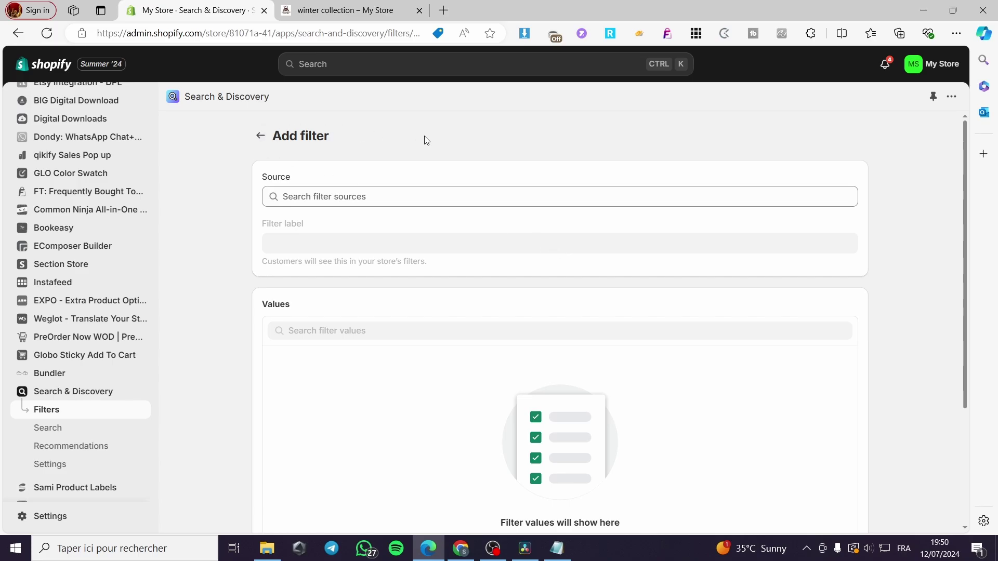
Step: On the storefront, navigate through the collection menu to the winter collection page
click(345, 13)
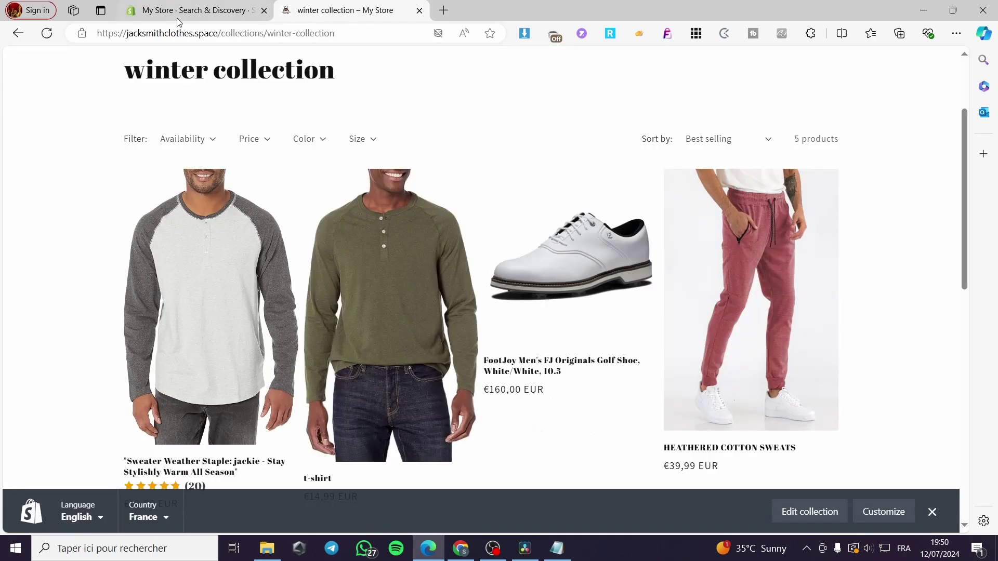
scroll(865, 217, up, 3)
click(304, 118)
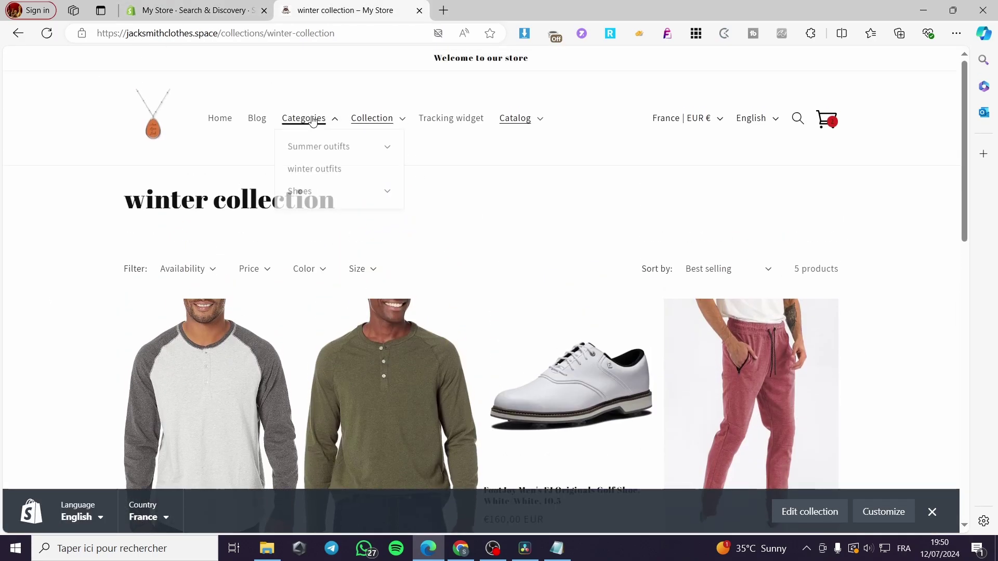
click(367, 119)
click(223, 119)
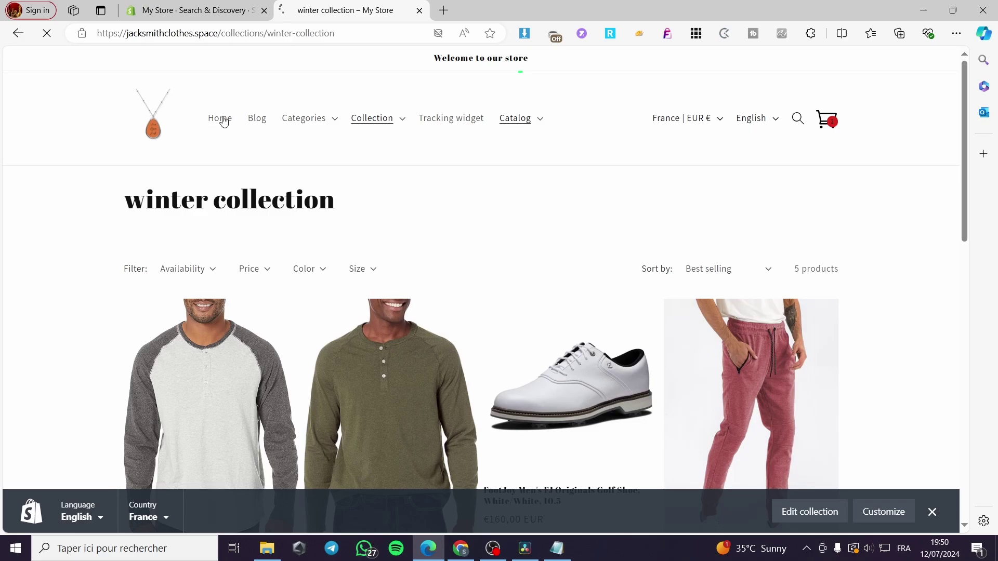
scroll(419, 152, down, 5)
scroll(397, 163, up, 3)
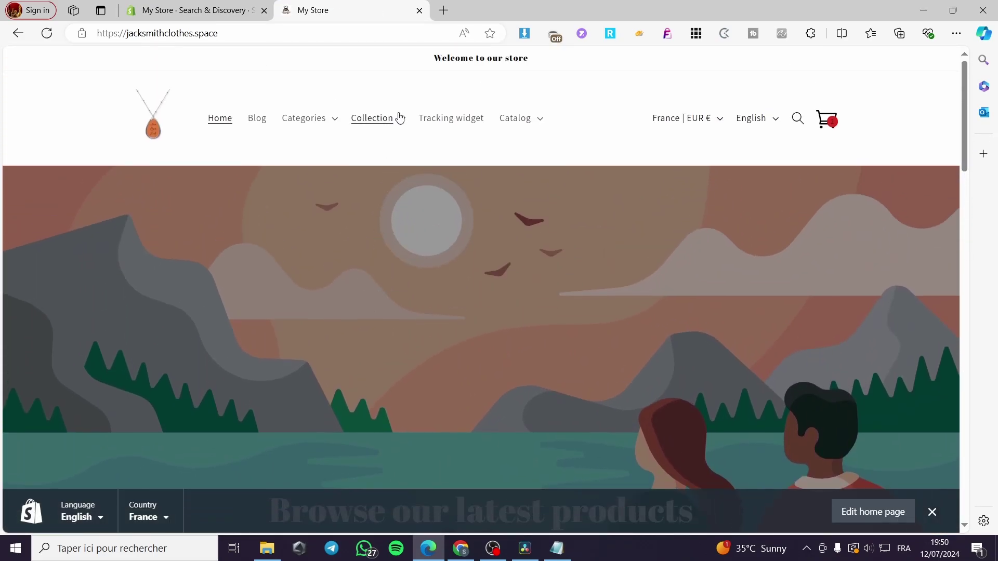
click(401, 124)
click(375, 196)
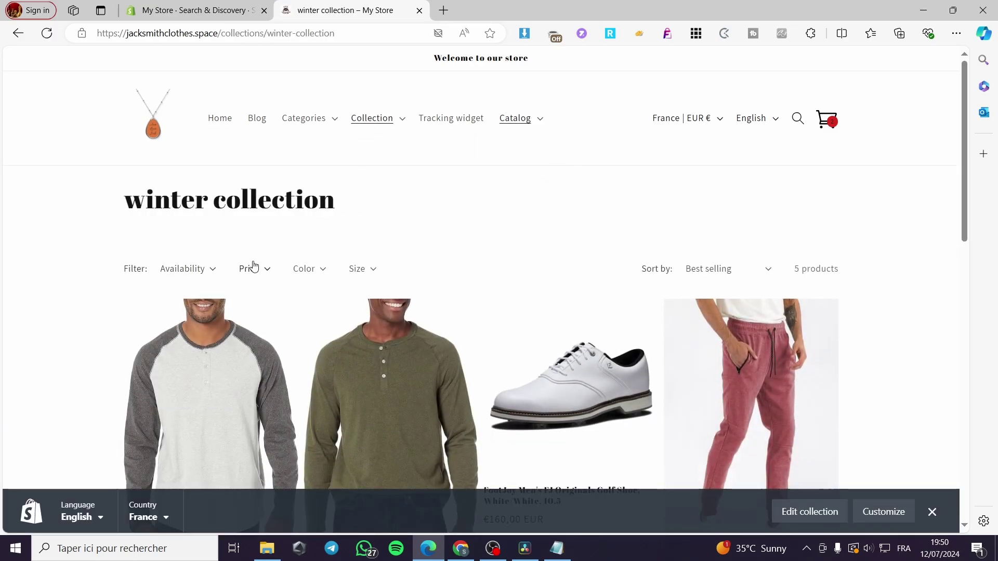
Step: Filter the winter collection by Color: blue, red and white
click(213, 271)
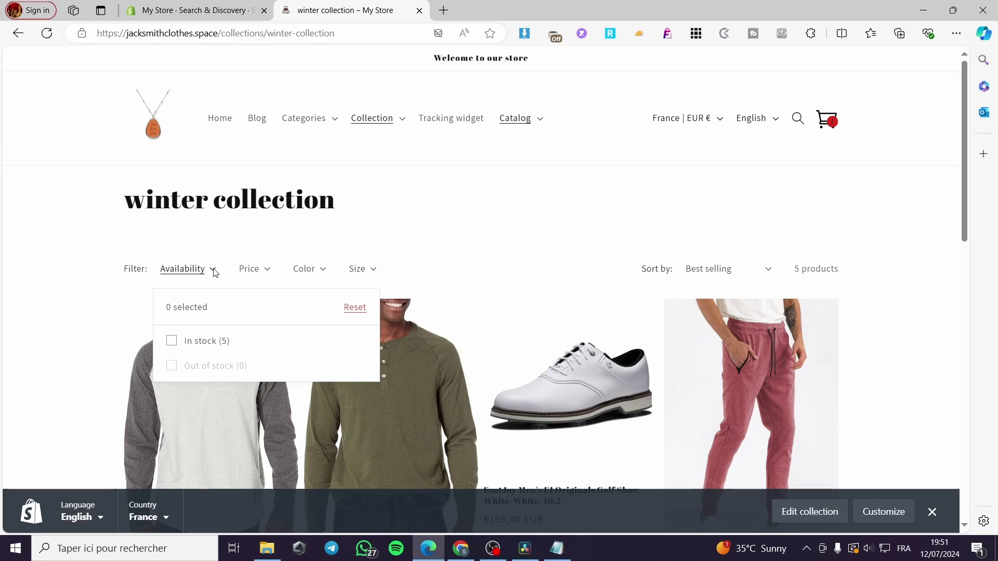
click(214, 271)
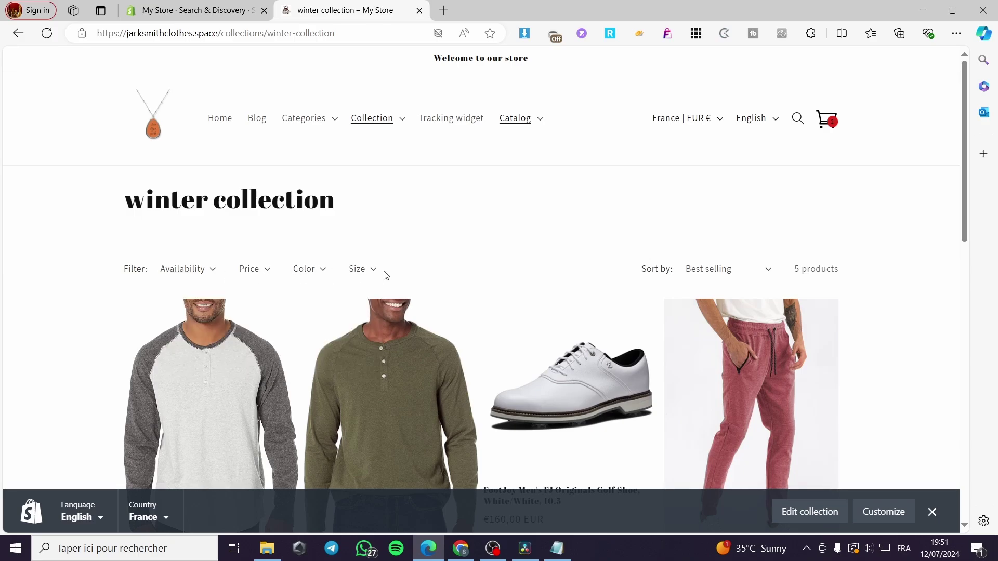
click(323, 270)
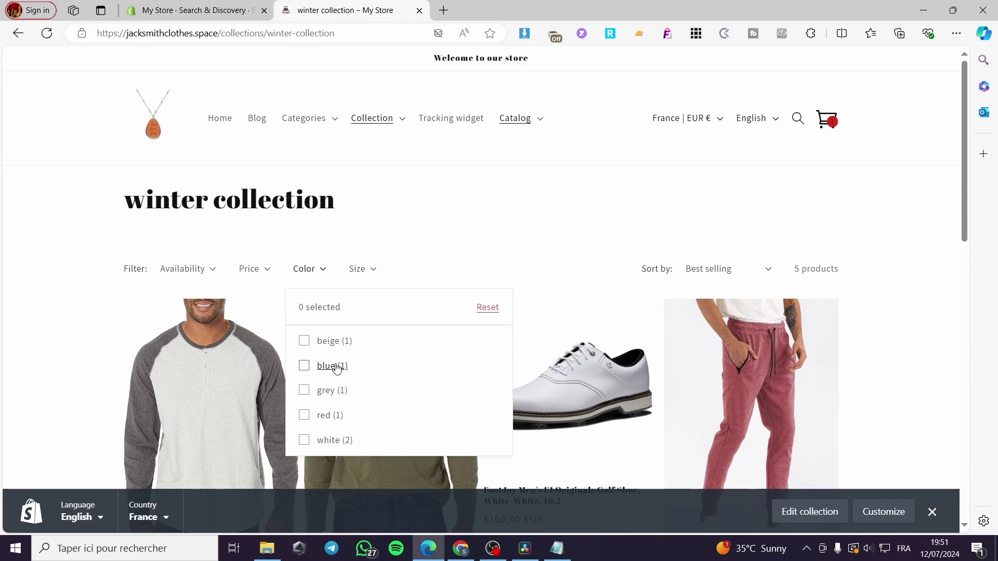
click(304, 366)
click(304, 414)
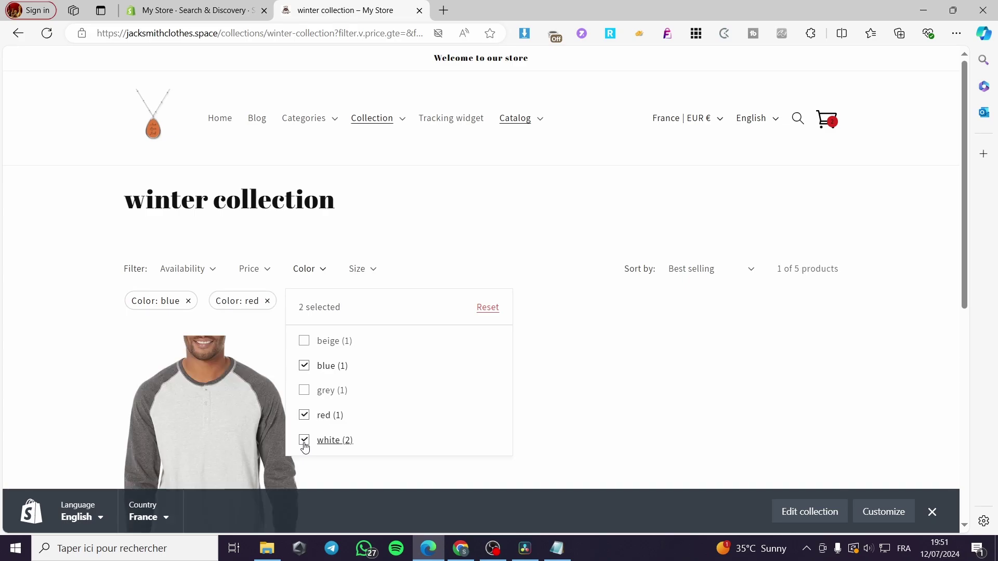
click(303, 440)
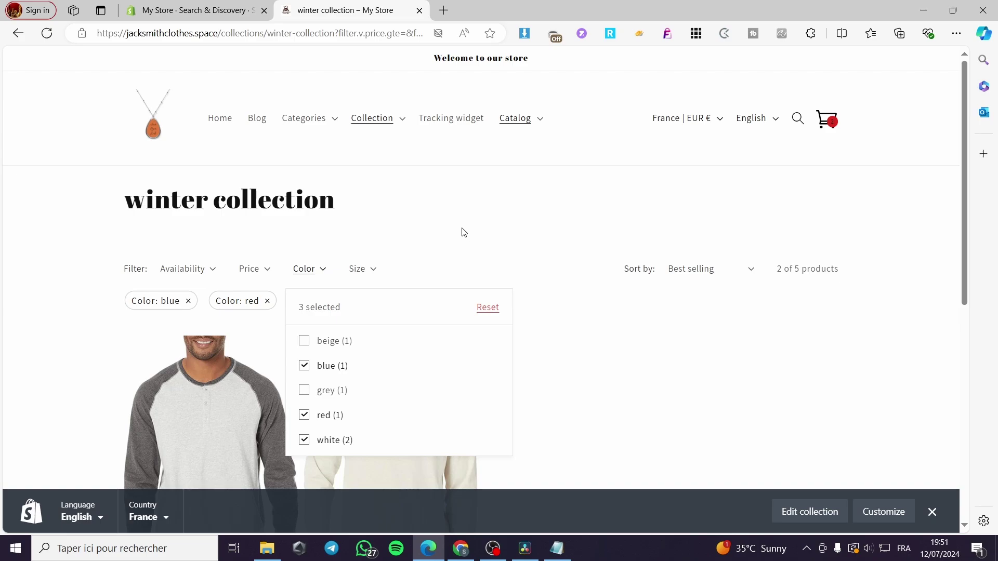
click(373, 269)
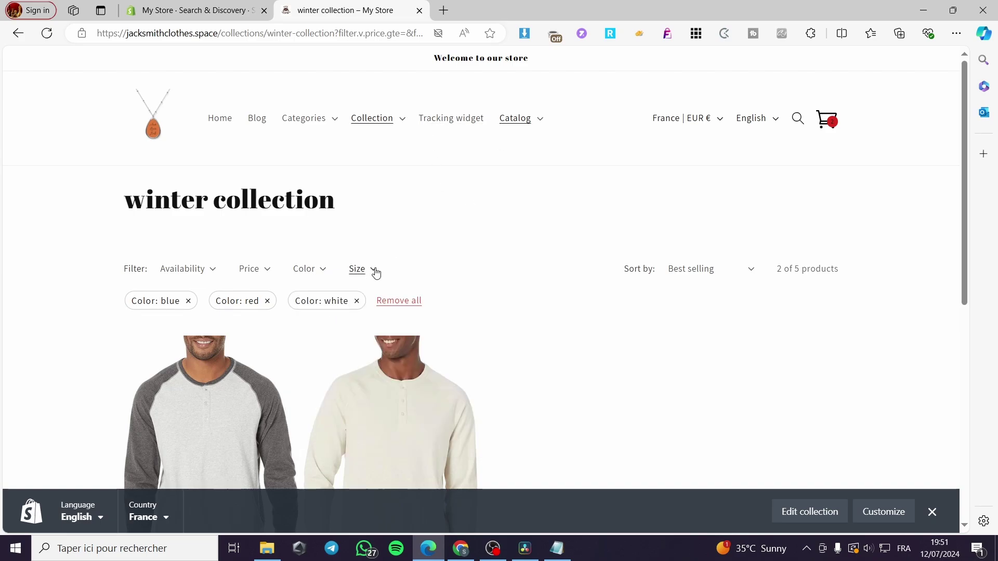
Step: Try the Size filter, remove all filters, then reopen the Size options
click(375, 271)
click(429, 306)
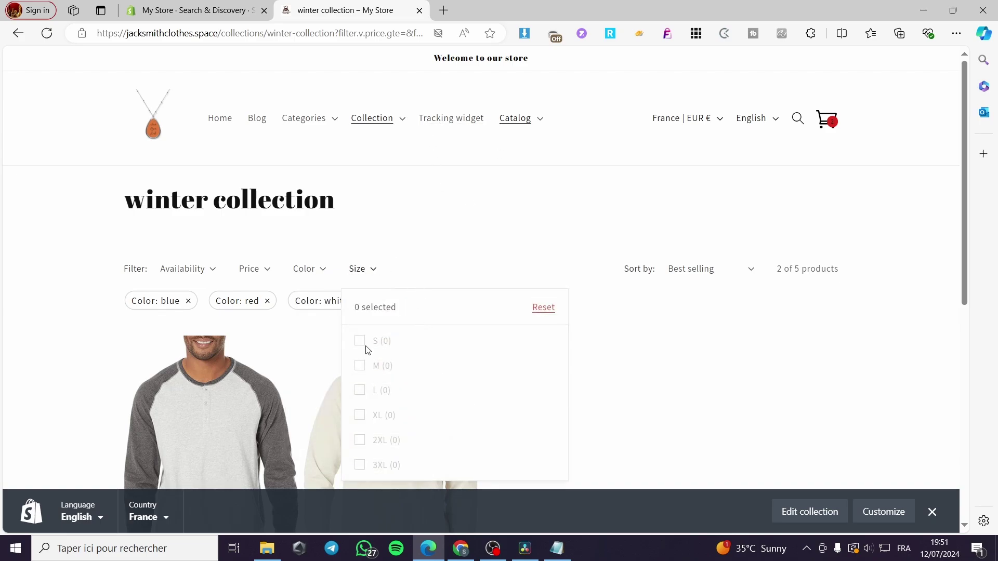
click(544, 308)
click(762, 344)
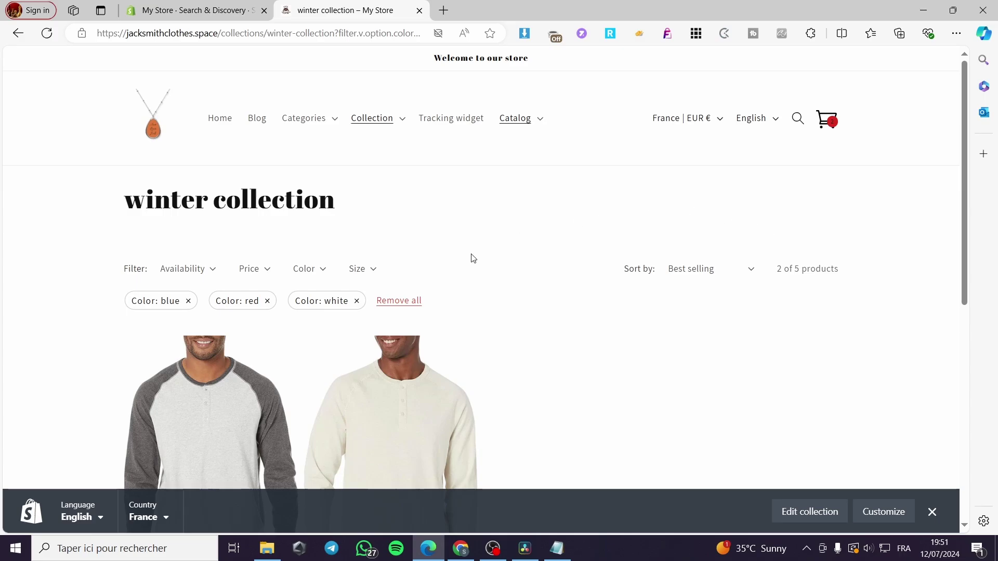
click(413, 301)
click(373, 269)
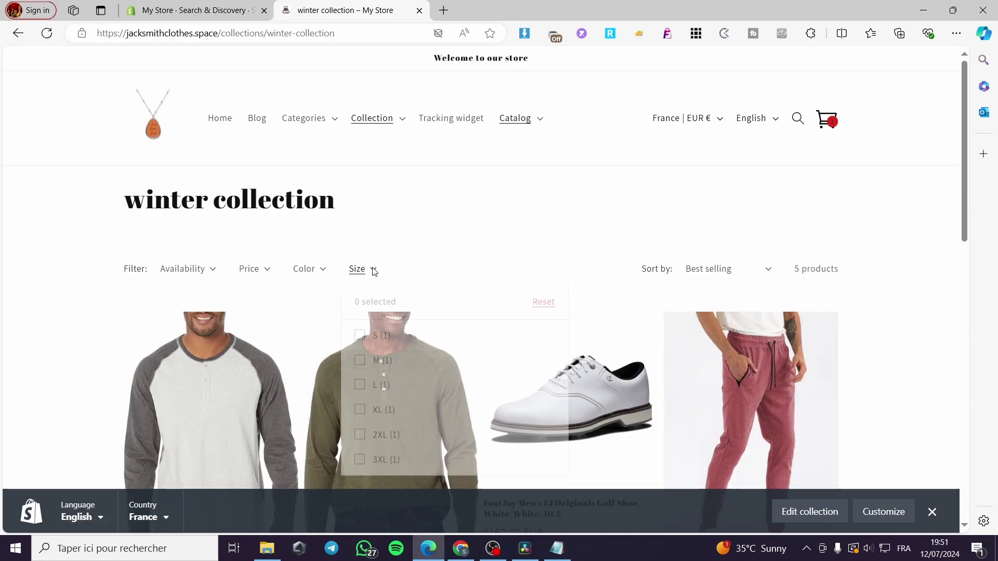